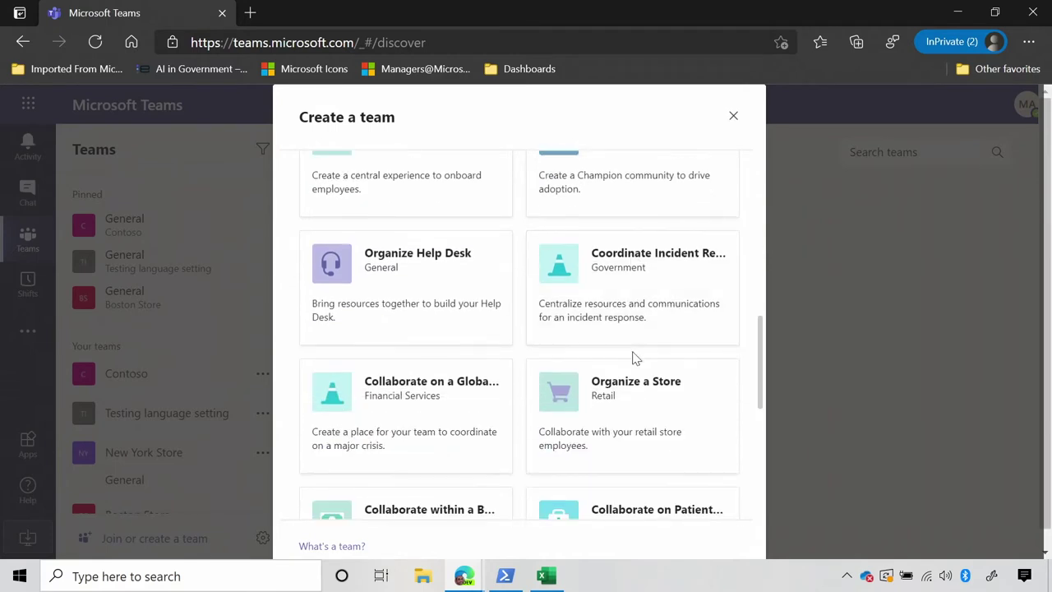
- Preview the details of the Organize a Store template, including its channels and apps, and return to the template list
left_click(651, 283)
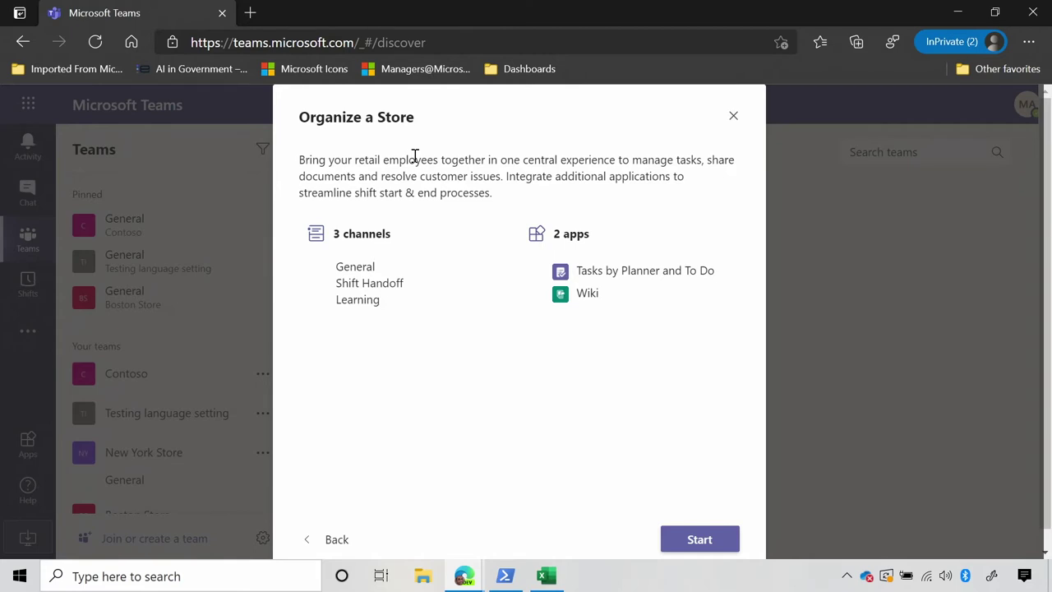
left_click(327, 546)
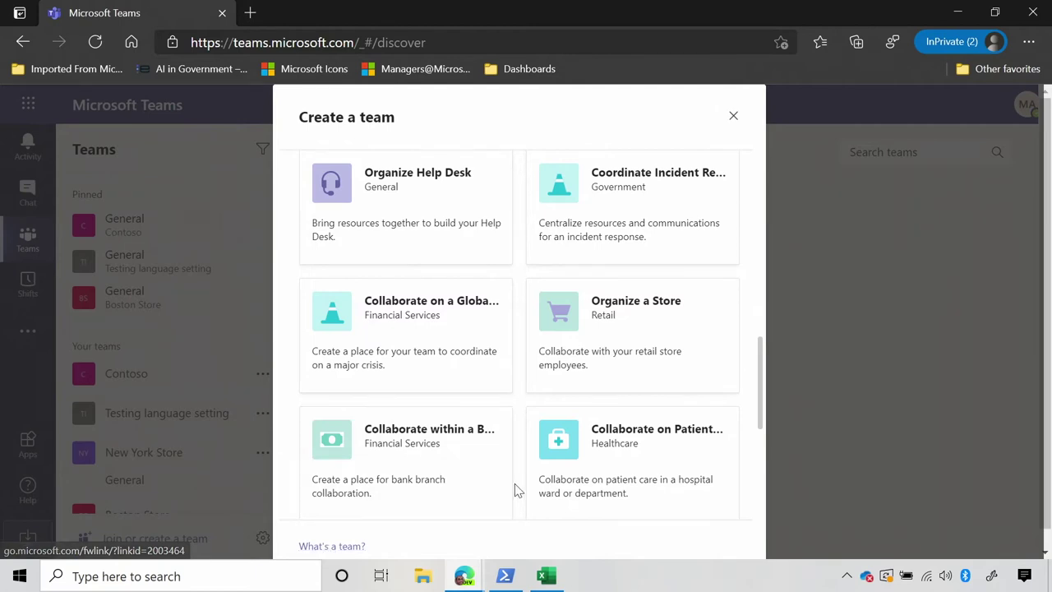
- Switch to the Microsoft Teams admin center window, open the Team templates page and look through the listed templates
left_click(467, 578)
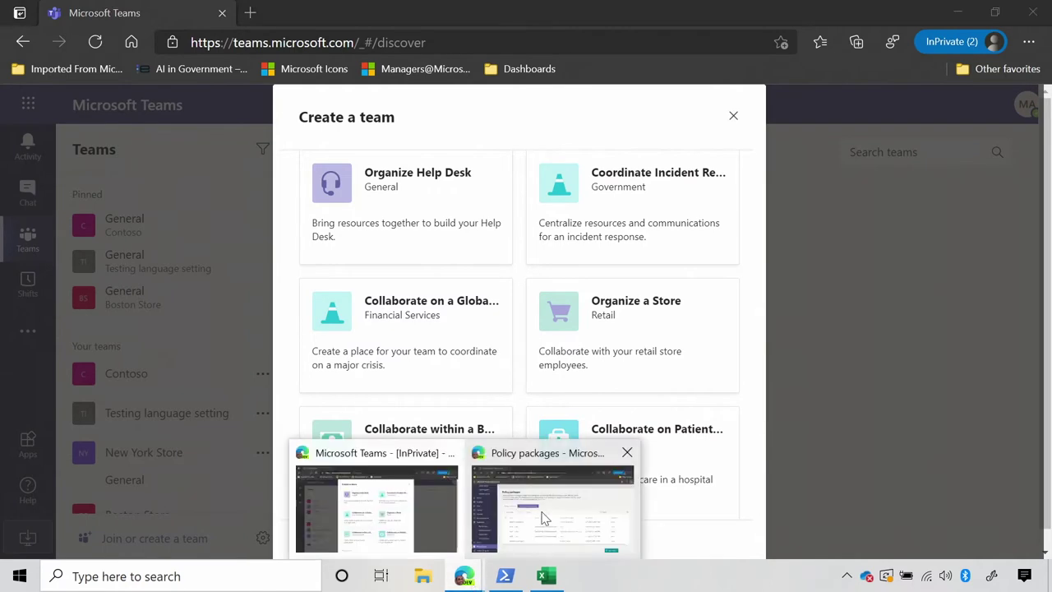
left_click(559, 505)
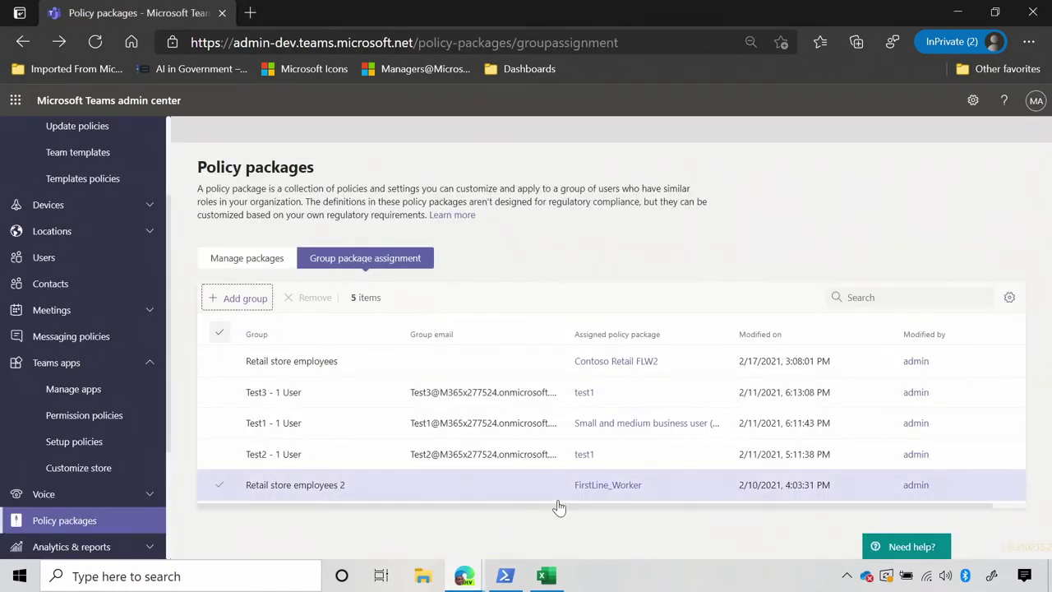
scroll(33, 222, "up", 3)
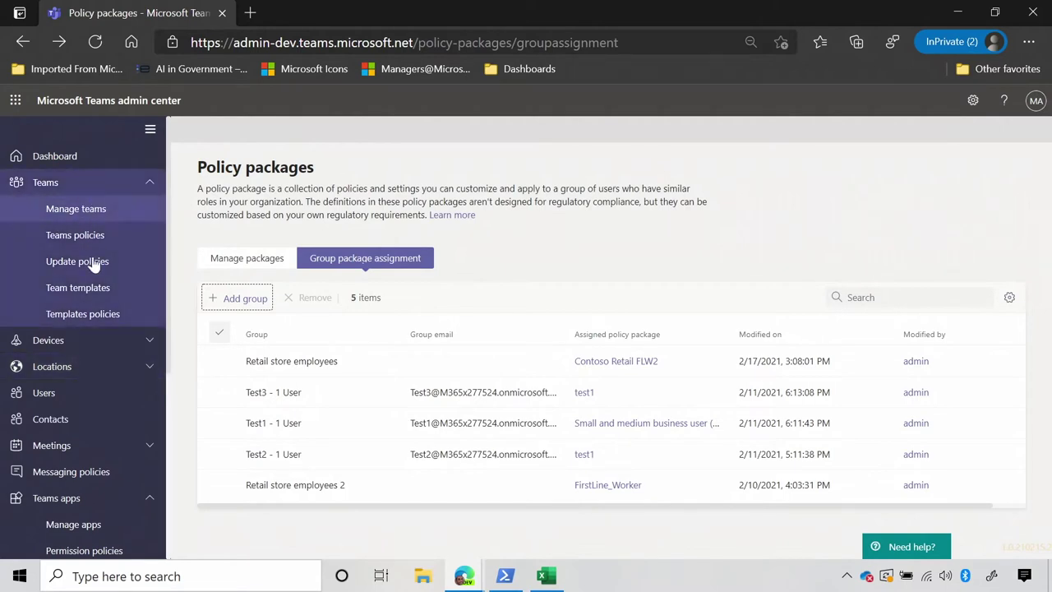
left_click(93, 301)
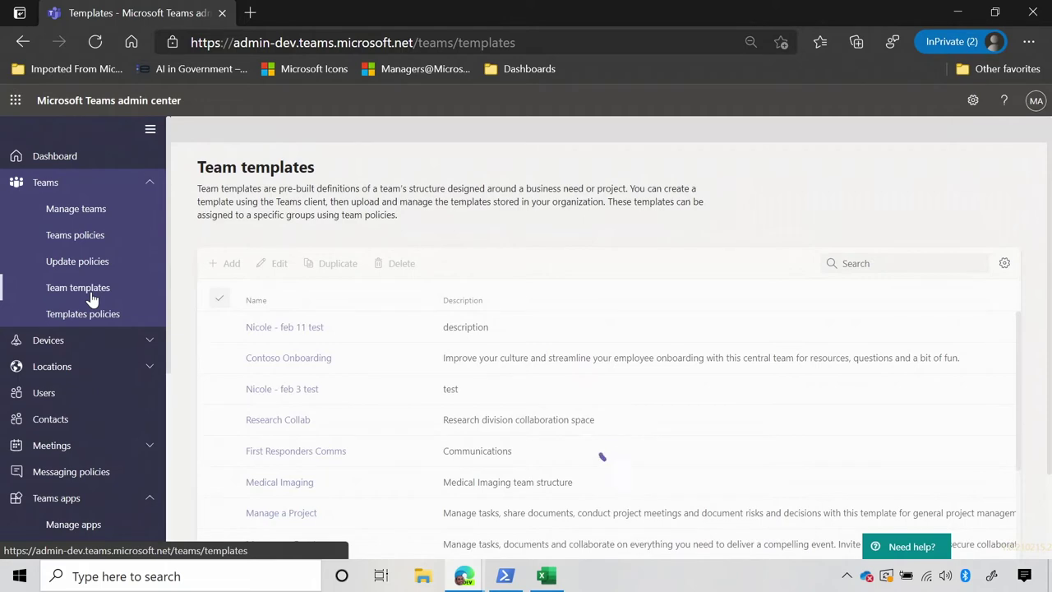
scroll(567, 416, "down", 2)
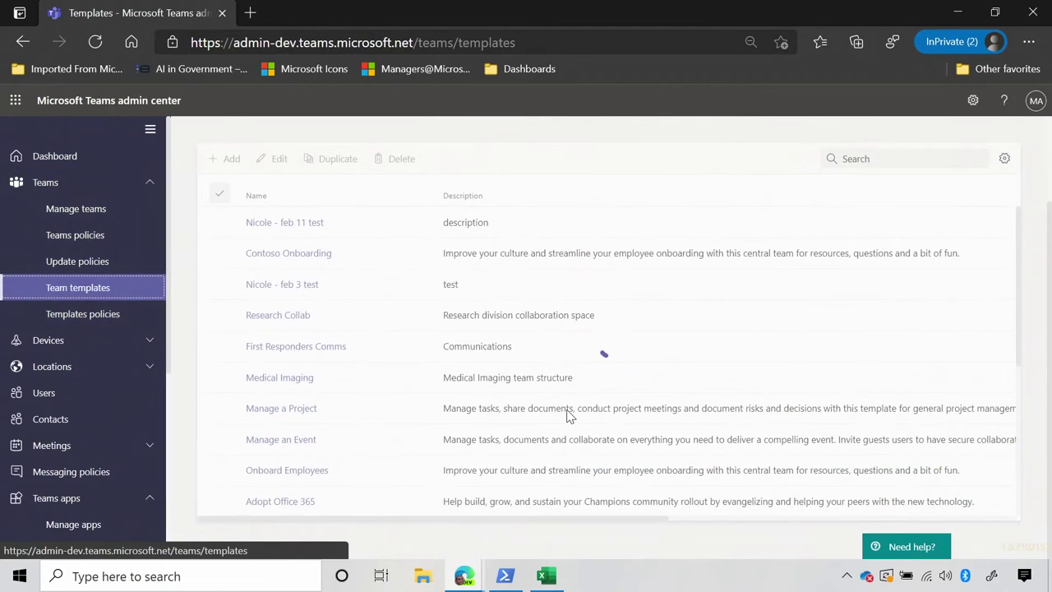
scroll(568, 417, "up", 2)
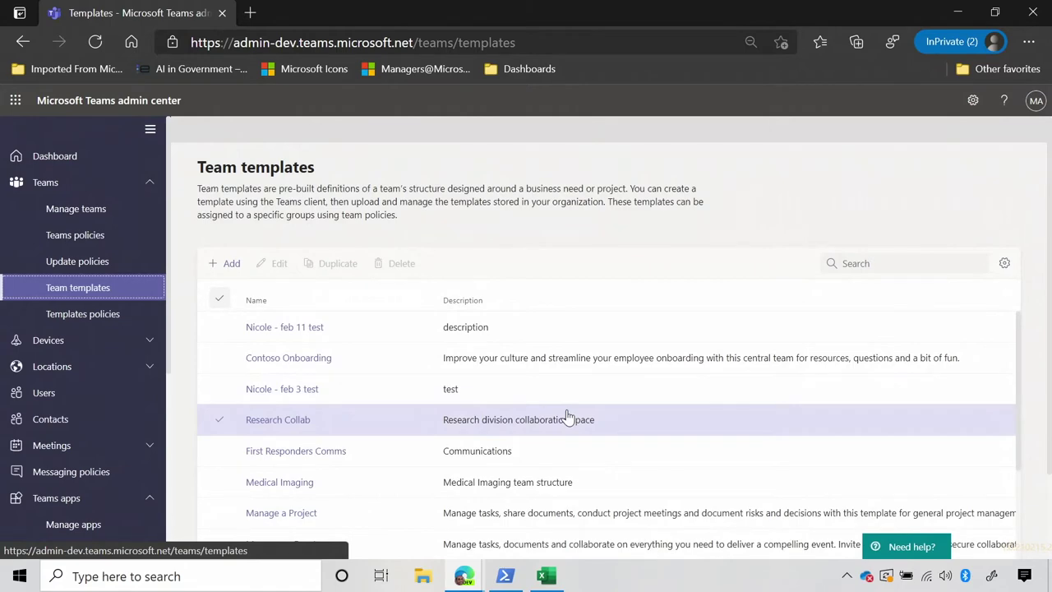
scroll(566, 417, "down", 3)
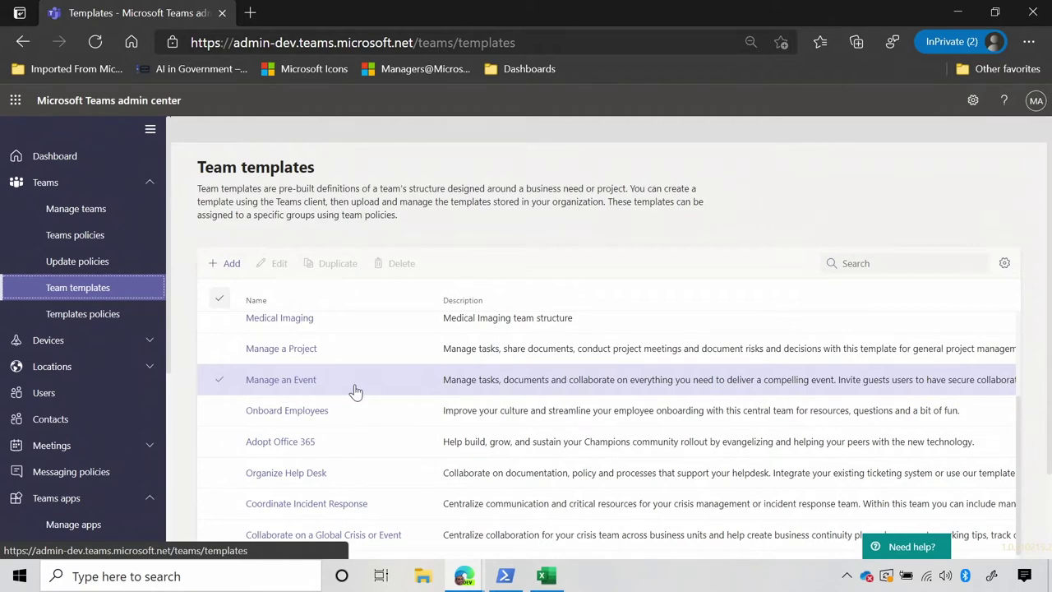
scroll(354, 392, "up", 3)
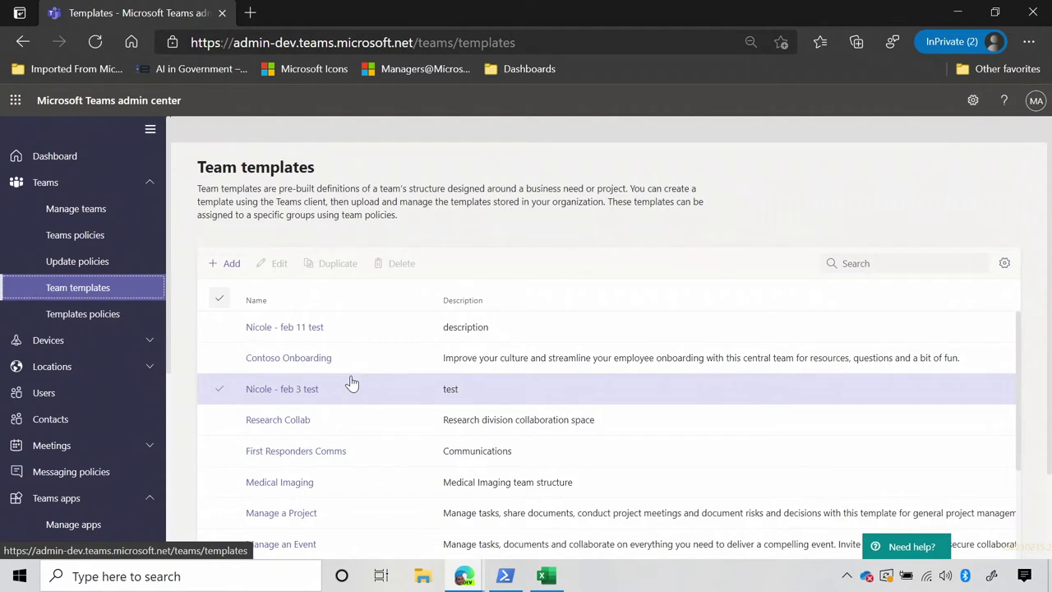
- Start a new team template that uses the existing Contoso team as its starting point
left_click(231, 266)
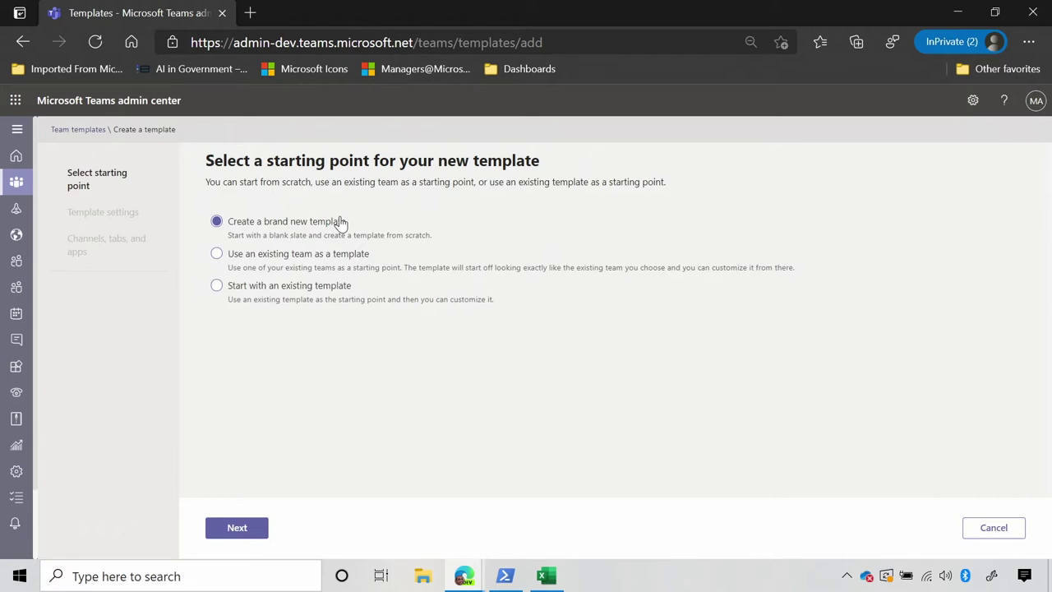
left_click(307, 265)
left_click(237, 530)
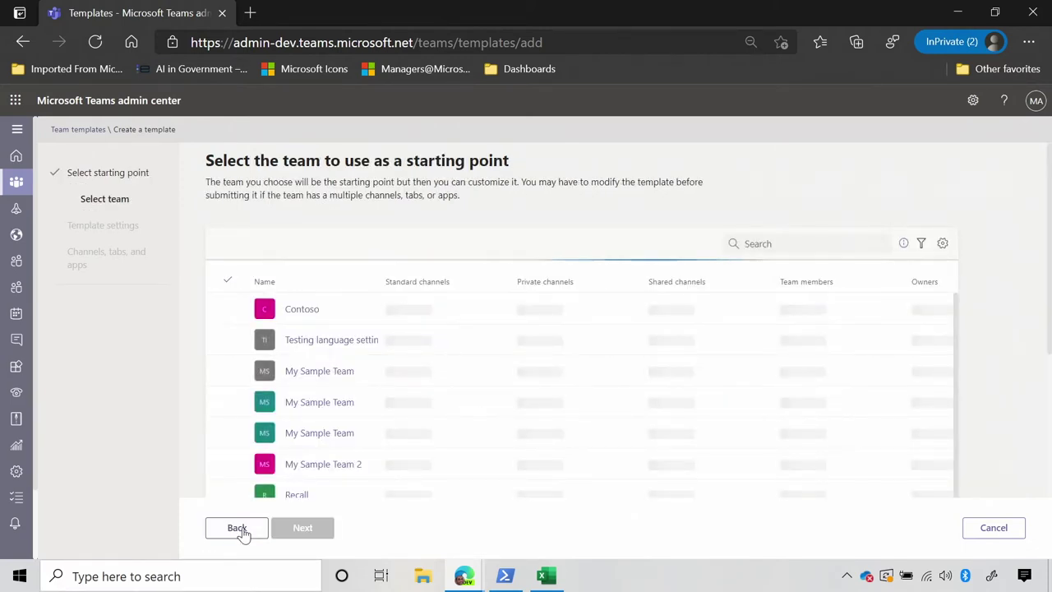
scroll(252, 428, "down", 3)
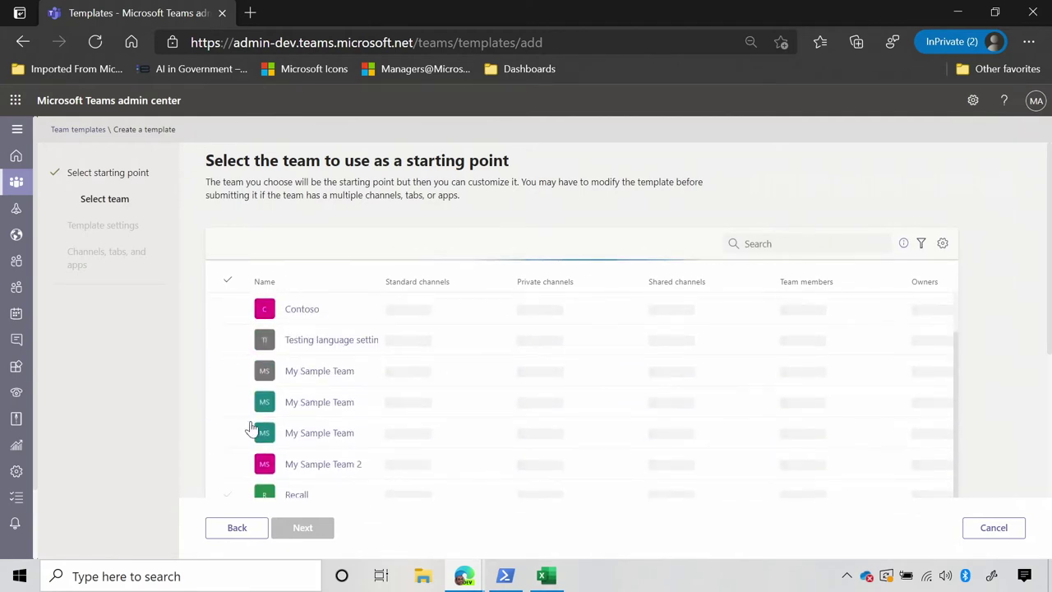
left_click(229, 310)
left_click(303, 528)
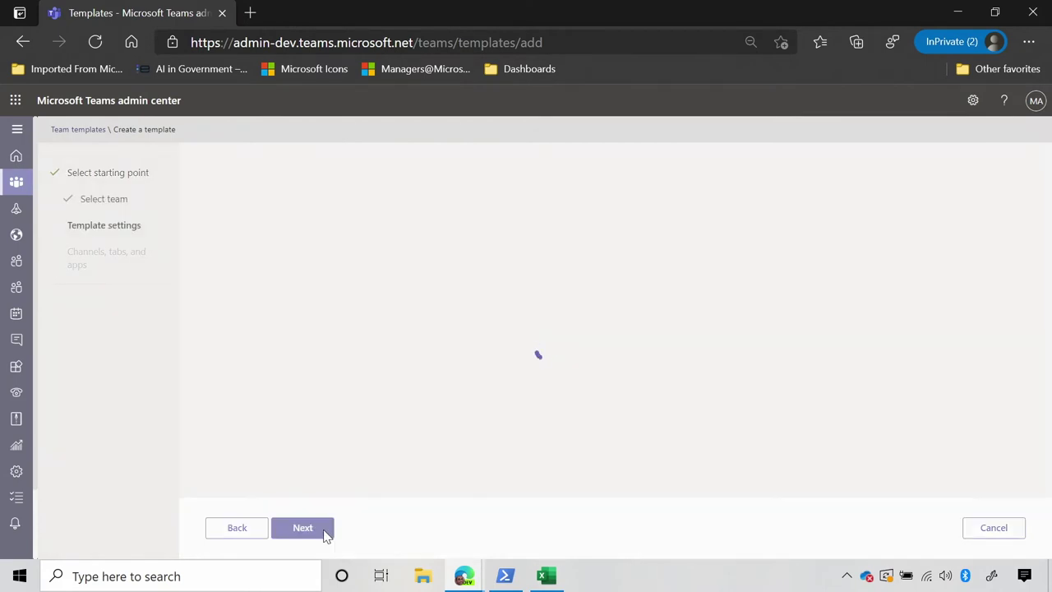
- Name the template "Contoso Onboarding FLW", enter the short description "Template for onboarding FLW" and continue to the channels, tabs and apps stage
left_click(305, 178)
type("Cnboarding F")
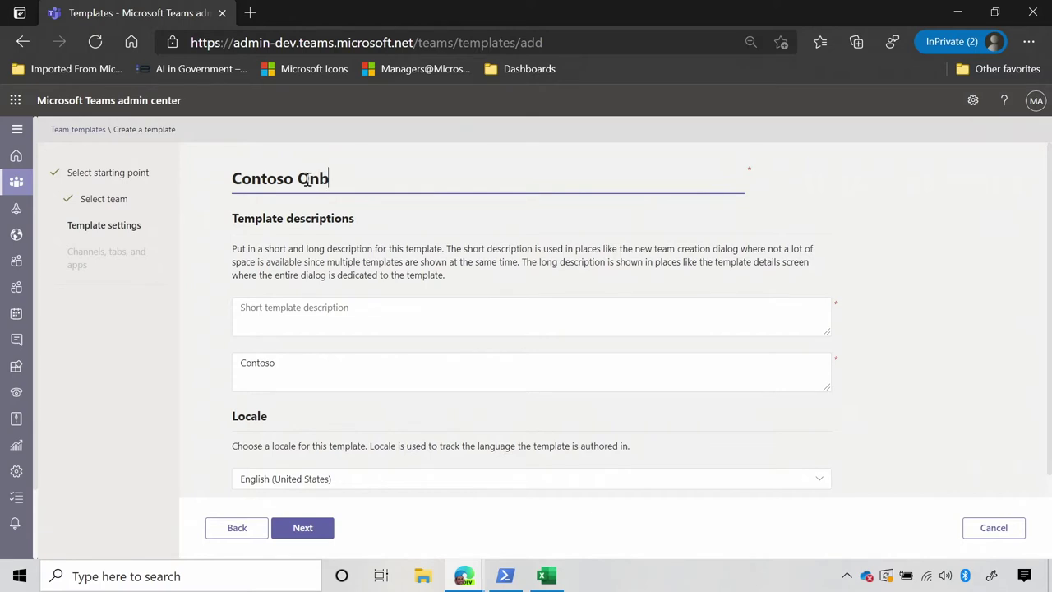
type("LW")
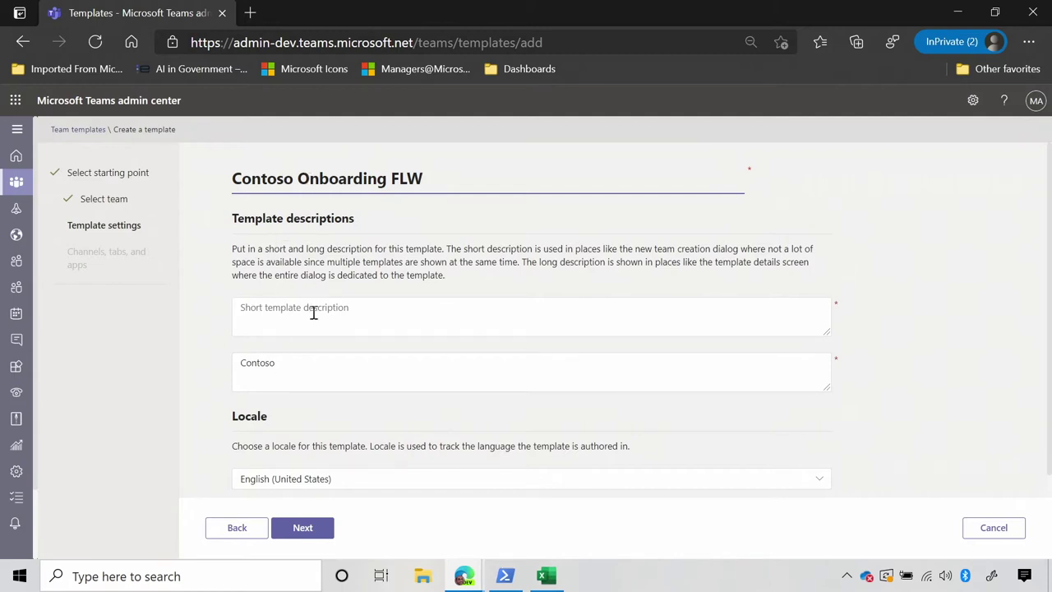
scroll(280, 474, "down", 1)
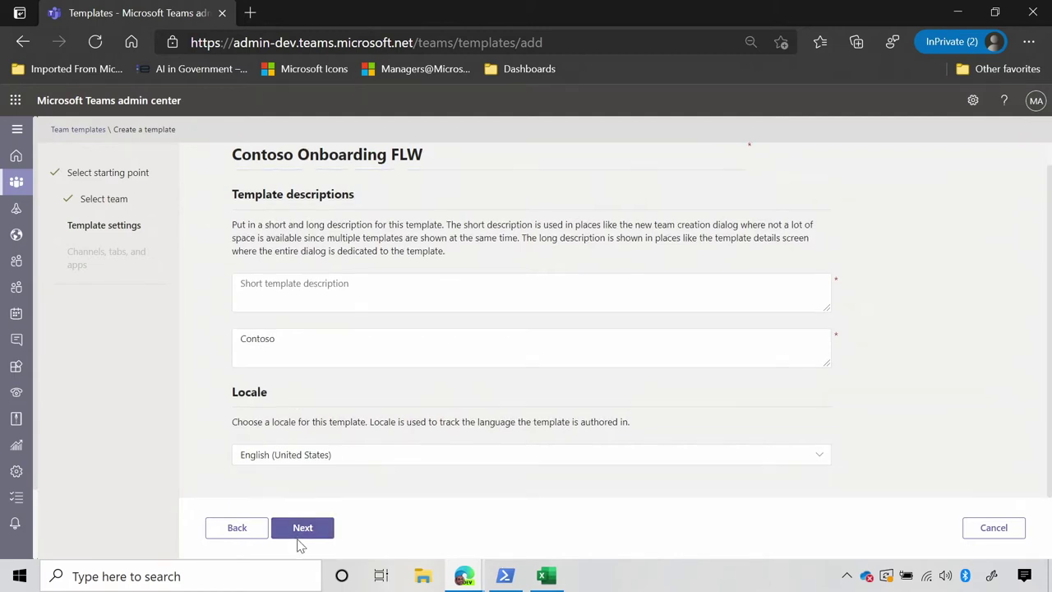
left_click(284, 296)
type("Template for onboarding FLW")
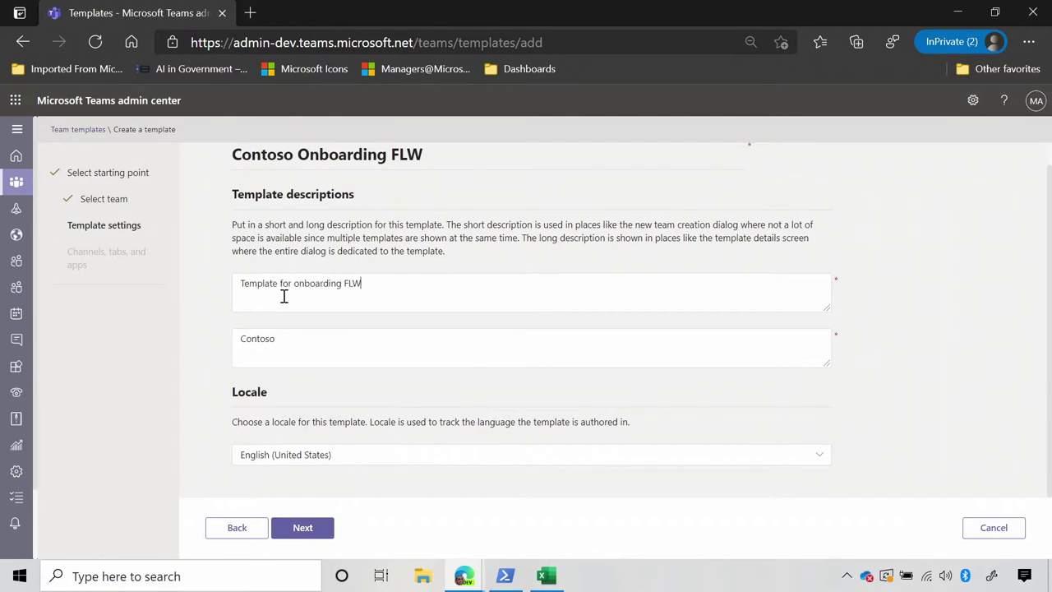
left_click(308, 533)
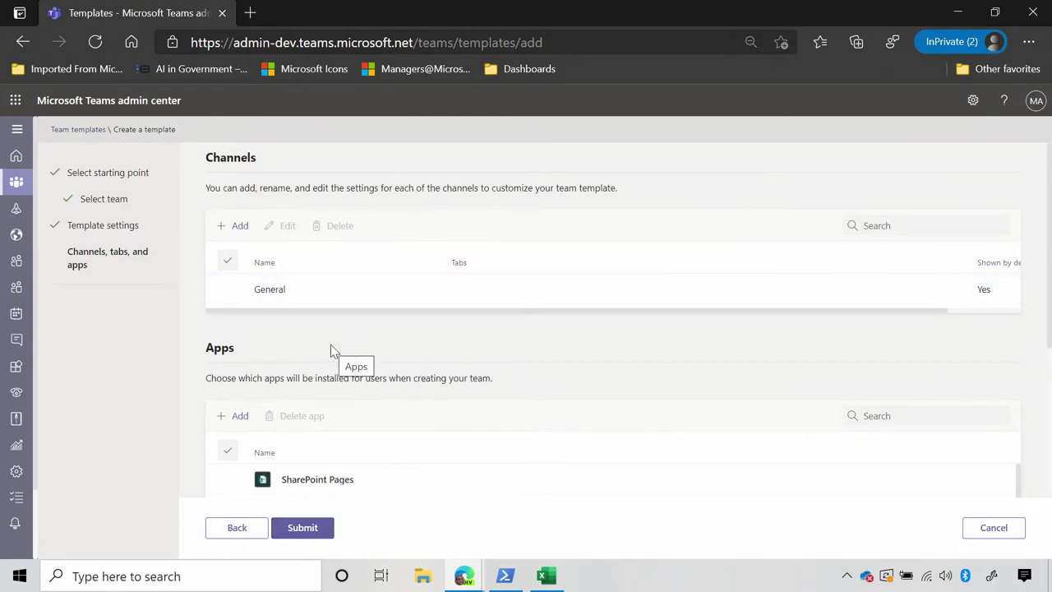
- Add a channel named "Fun" with the description "Share fun stuff and memes" to the template
scroll(330, 344, "down", 3)
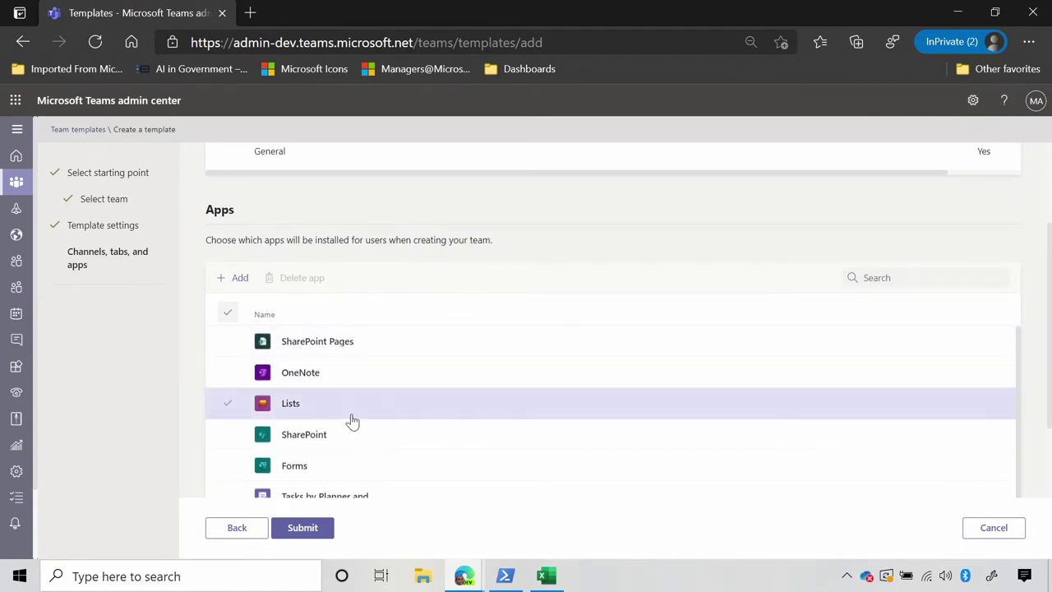
scroll(352, 421, "up", 3)
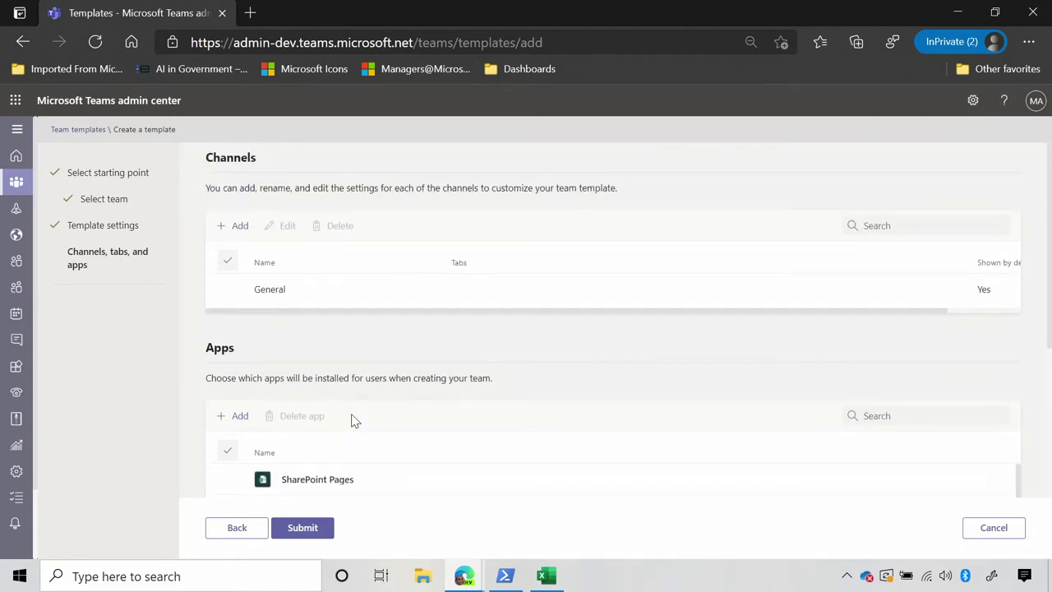
left_click(237, 227)
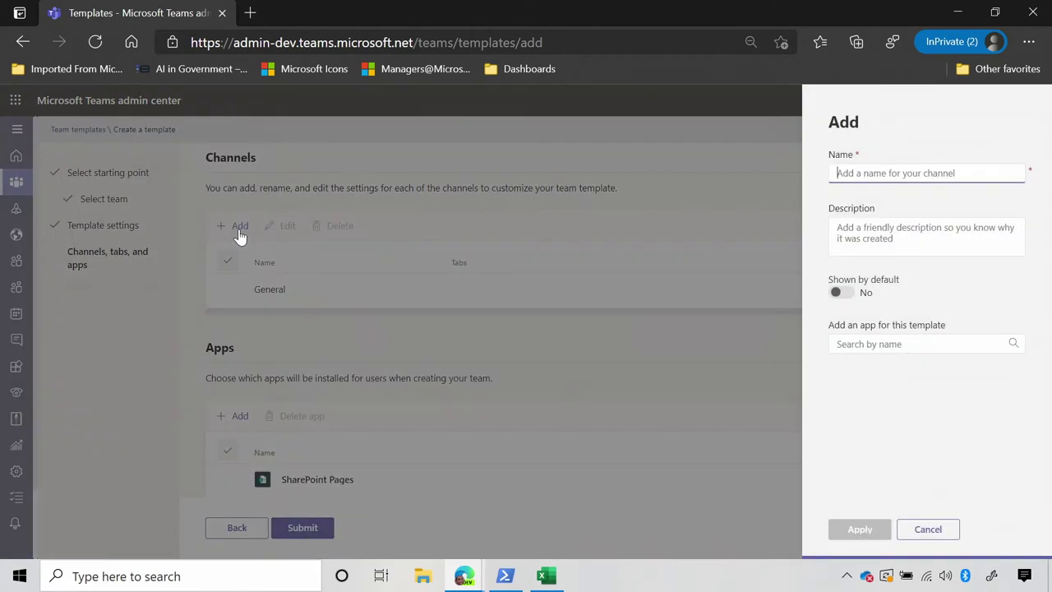
type("Fun")
key("Tab")
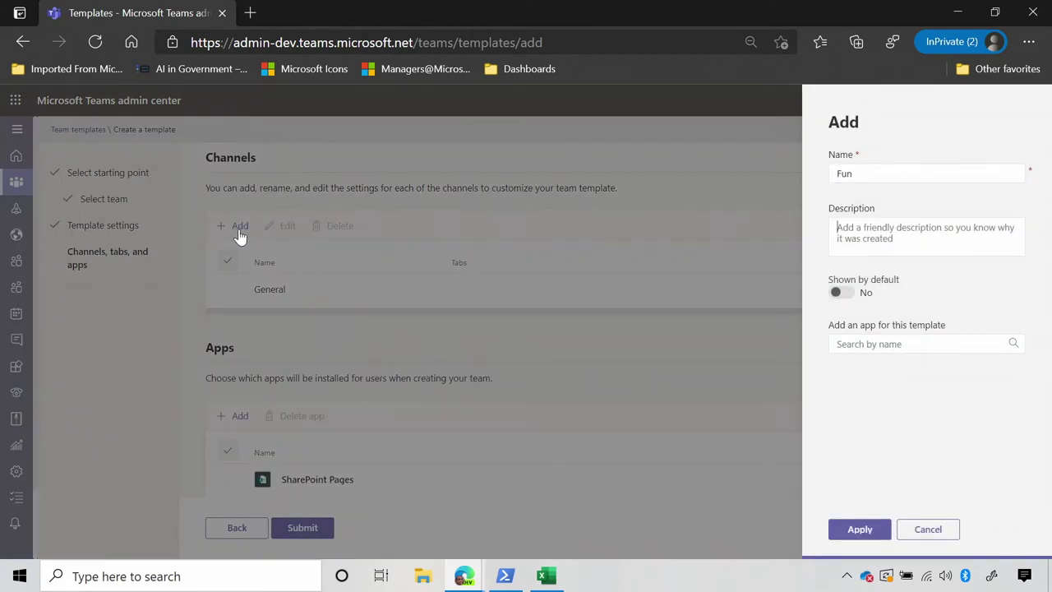
type("Sha")
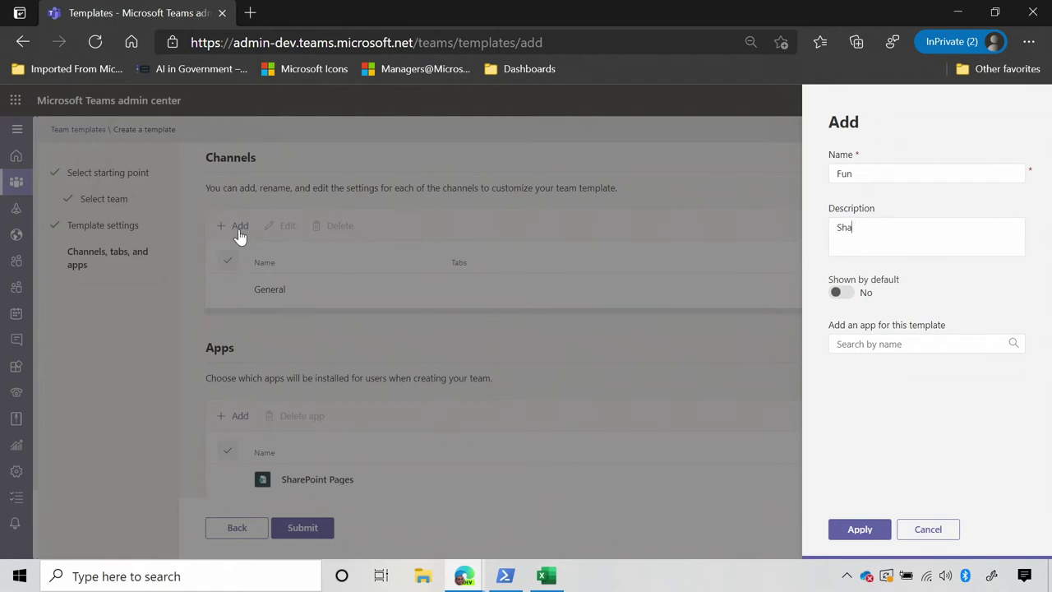
type("re fun stuff and memes")
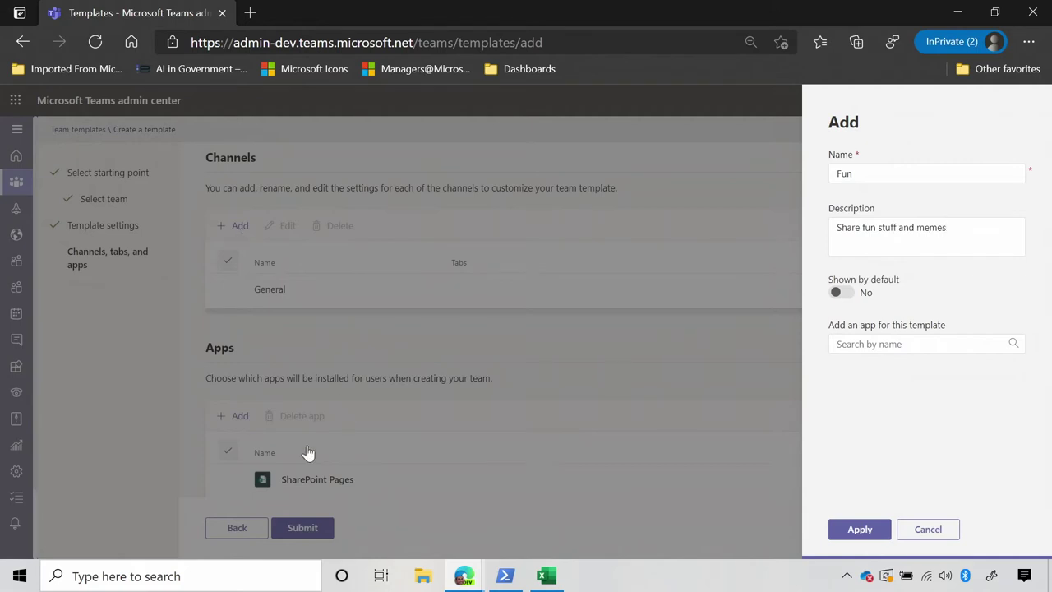
left_click(861, 529)
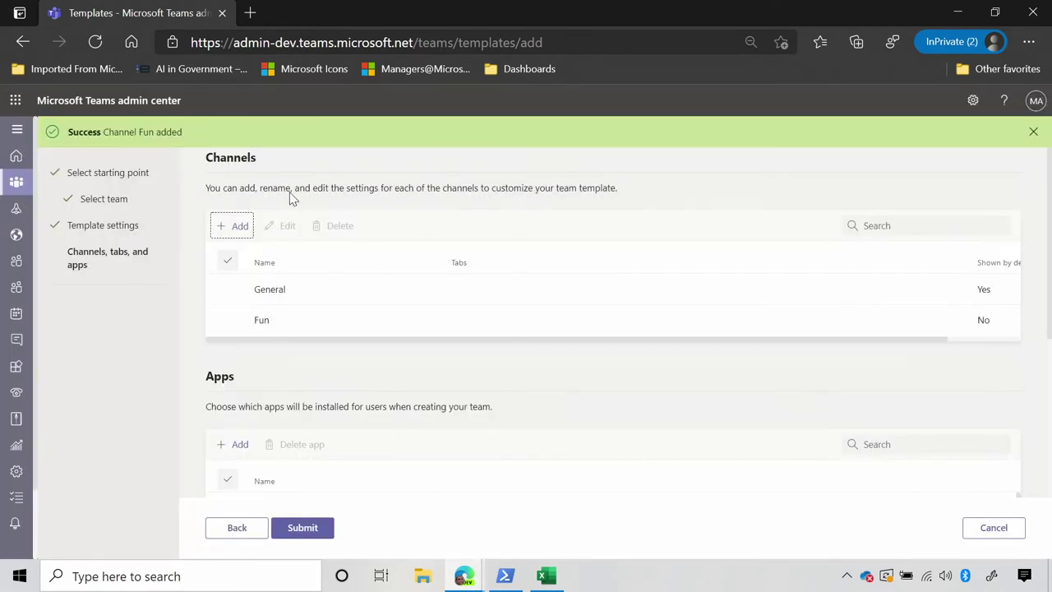
- Add a second channel named "Hellos and Goodbye" to the template, without a description
left_click(234, 231)
type("He")
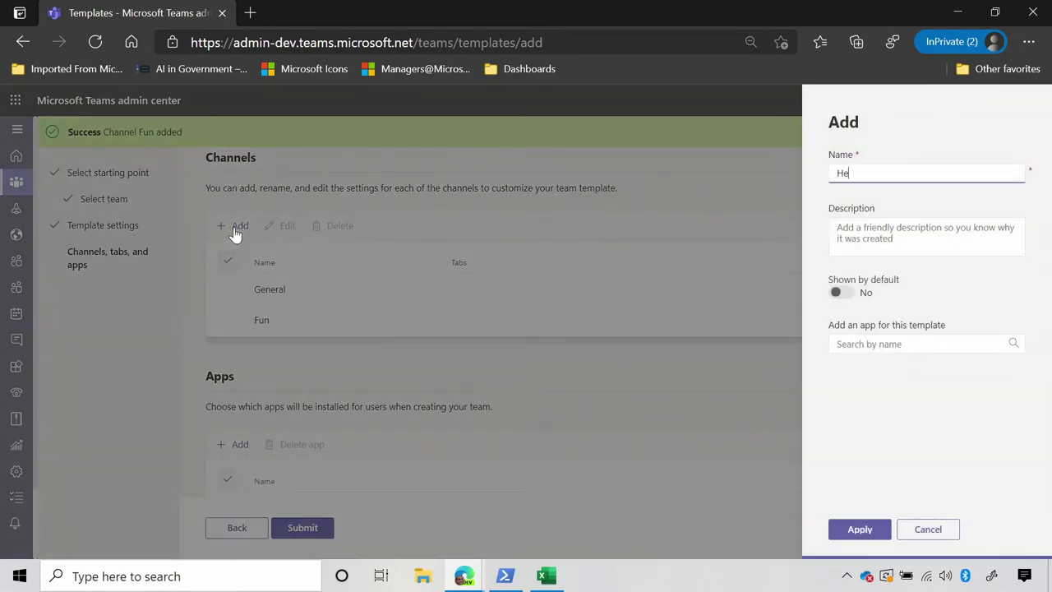
type("llos and Goodnby")
key("BackSpace")
key("BackSpace")
type("bye")
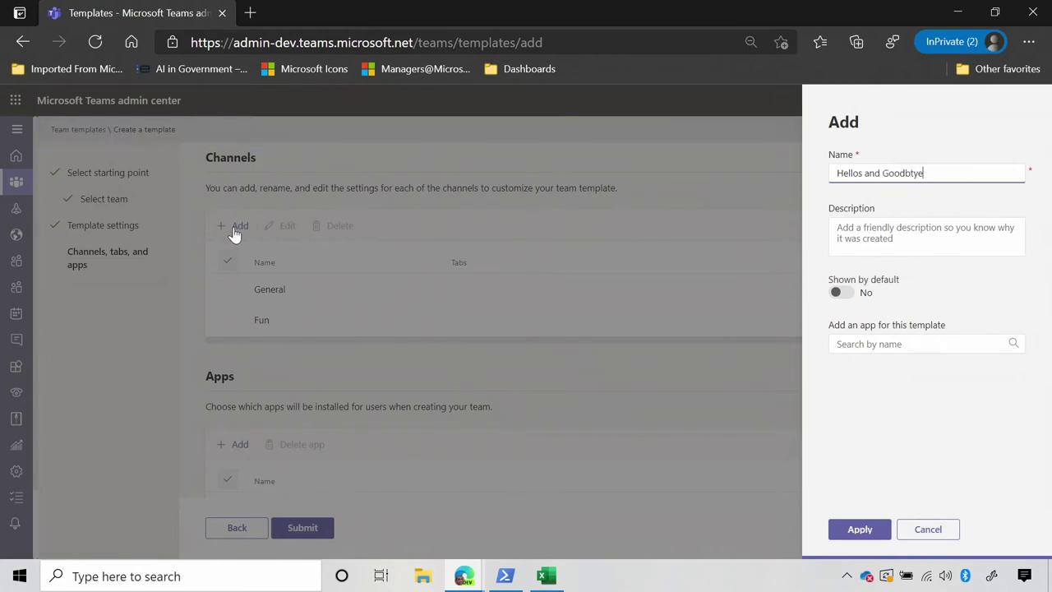
key("BackSpace")
key("BackSpace")
type("ye")
left_click(860, 530)
- Find the Approvals app by searching for "appro" and add it to the template's apps
scroll(194, 291, "down", 1)
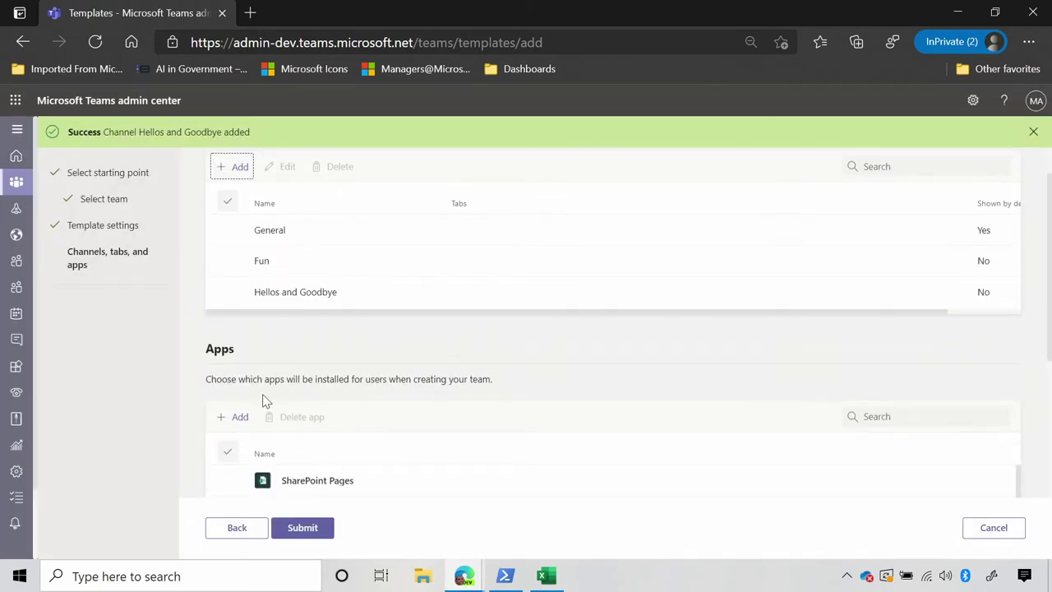
scroll(265, 399, "down", 1)
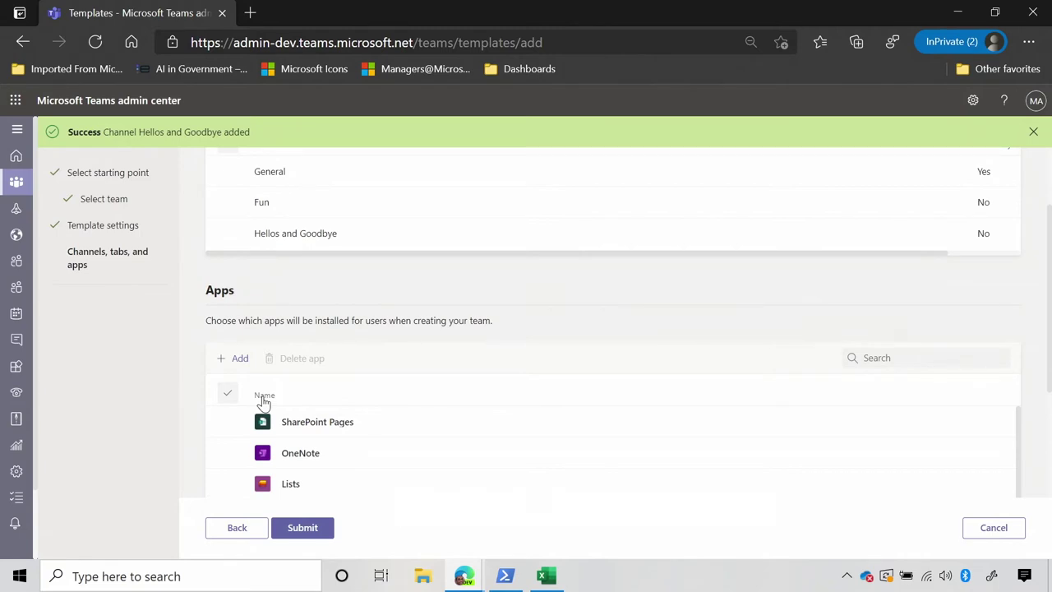
scroll(263, 401, "down", 3)
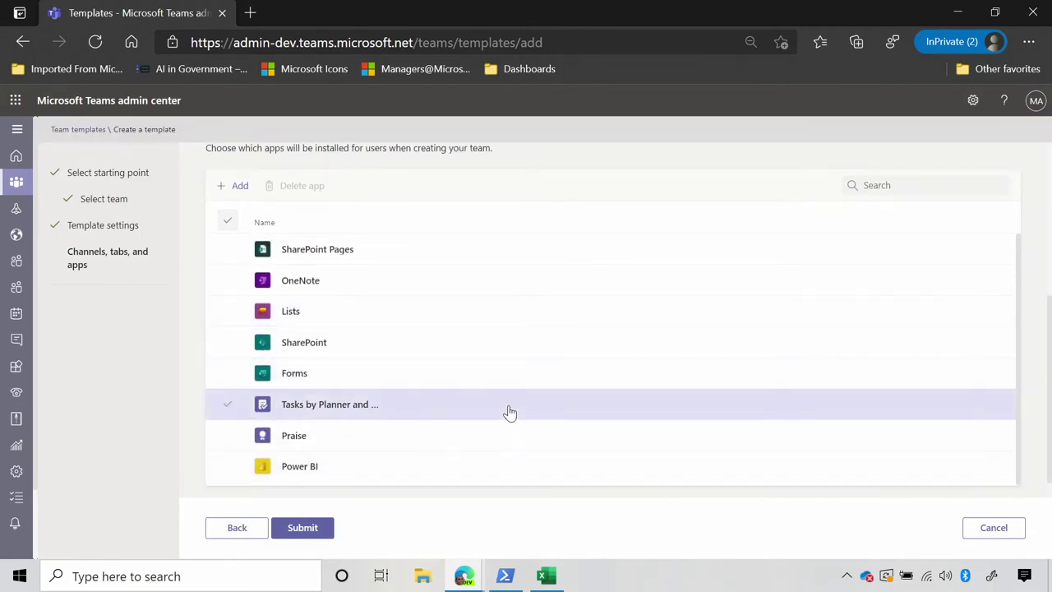
left_click(240, 188)
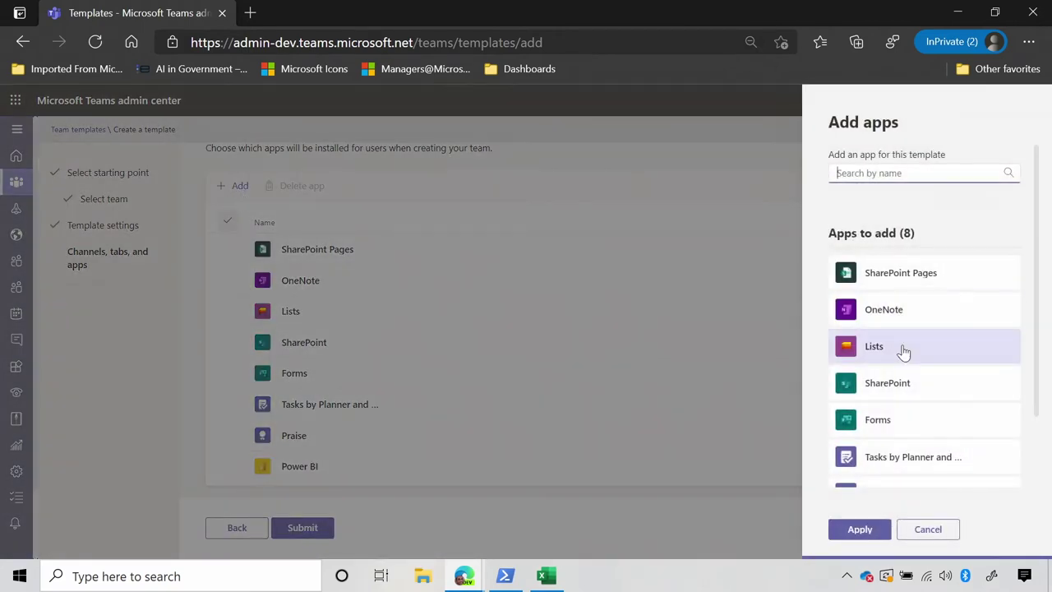
scroll(883, 189, "down", 1)
scroll(884, 189, "up", 1)
type("appro")
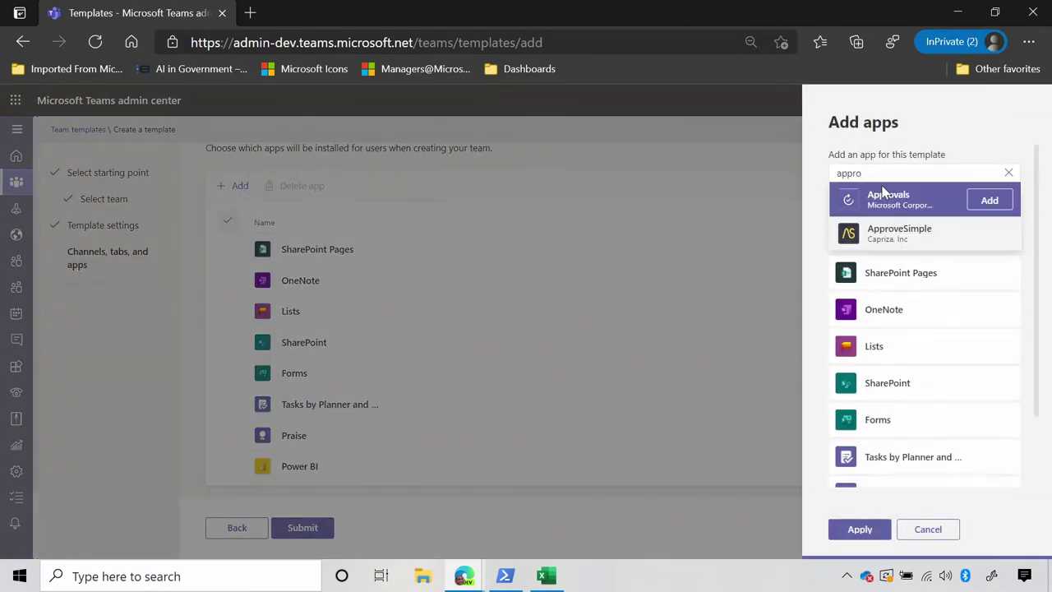
left_click(996, 202)
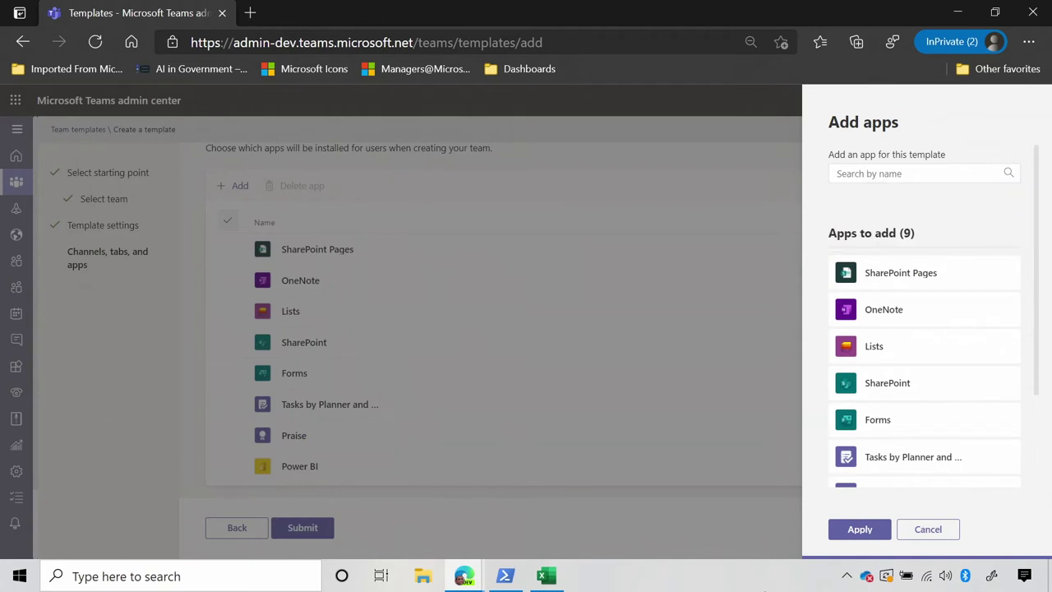
left_click(859, 532)
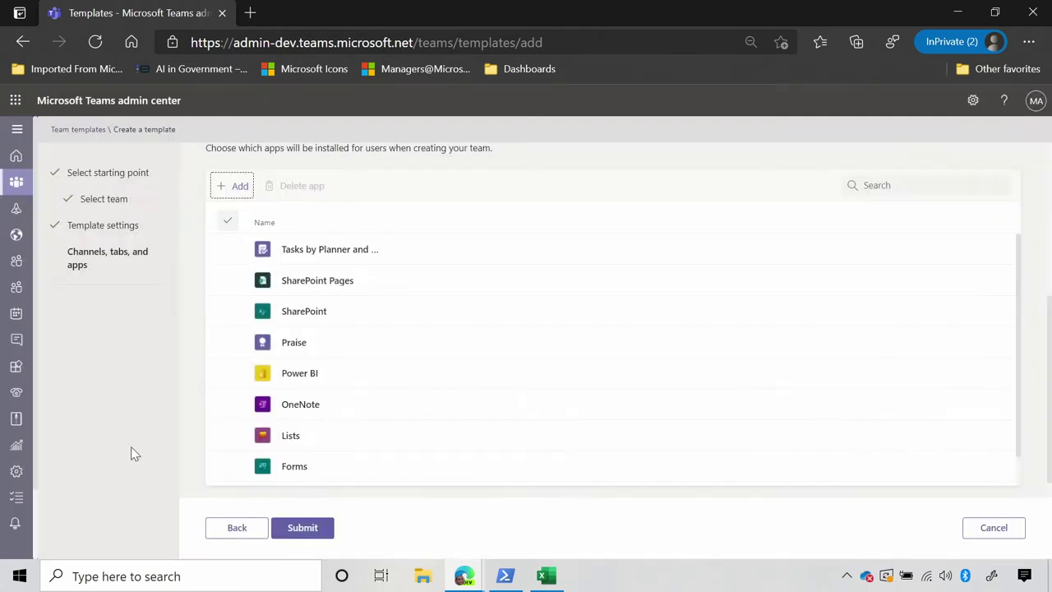
- Remove the Forms app from the template's apps and submit the template
left_click(228, 375)
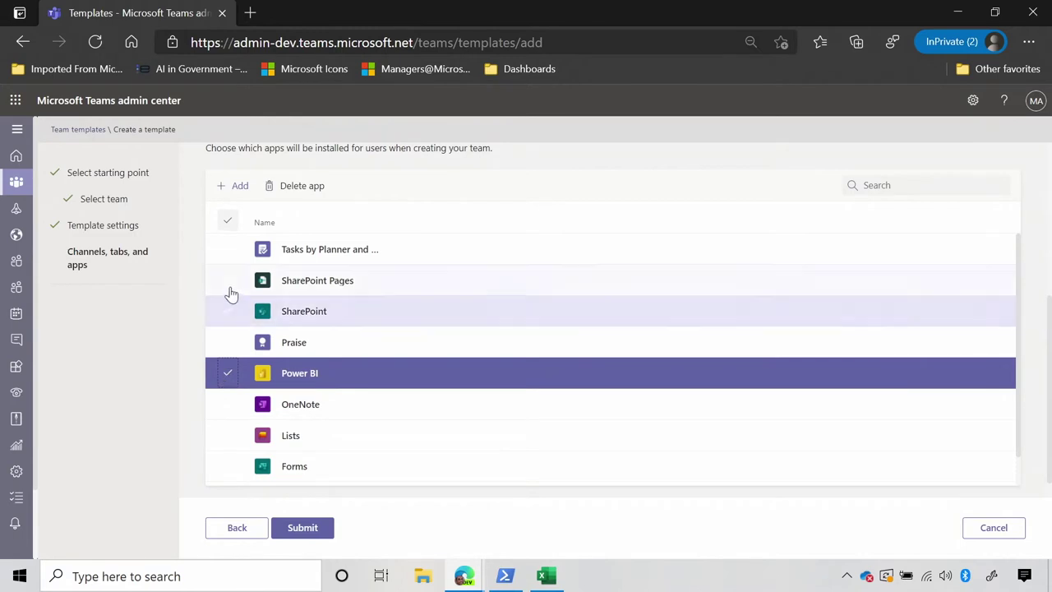
left_click(220, 472)
left_click(301, 187)
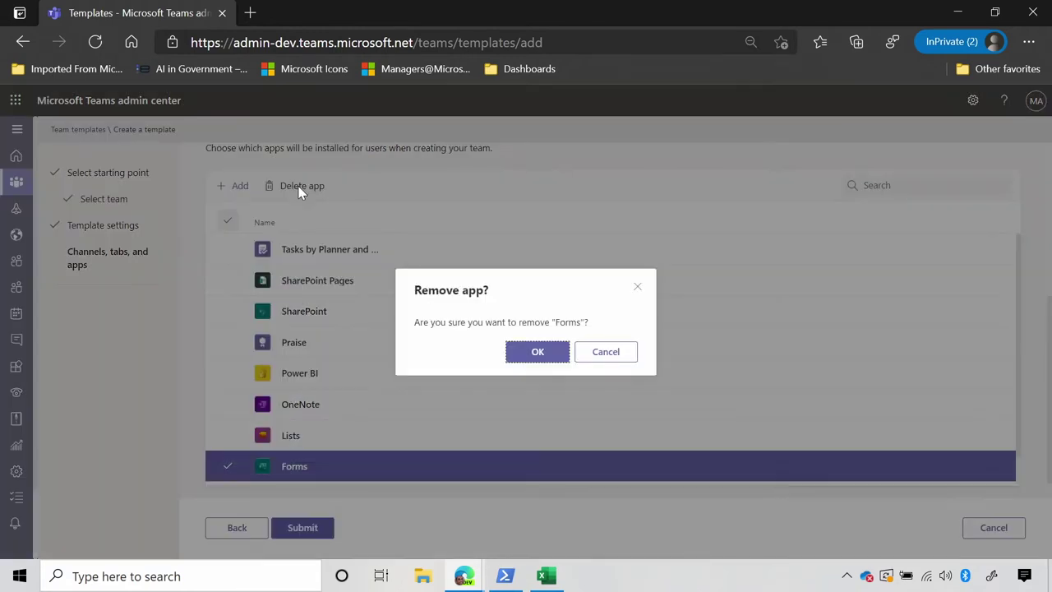
left_click(549, 355)
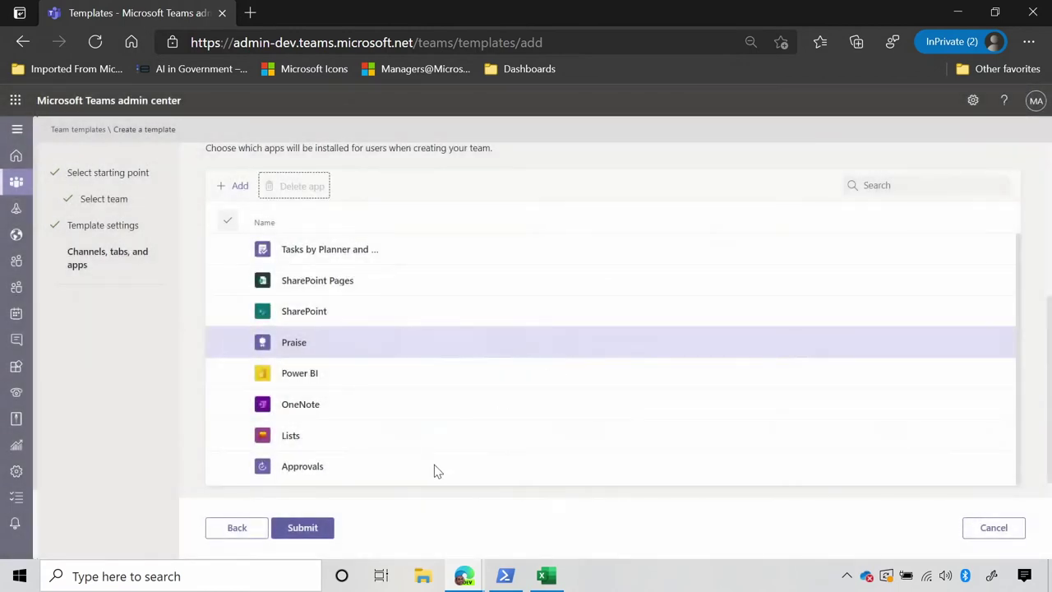
left_click(311, 530)
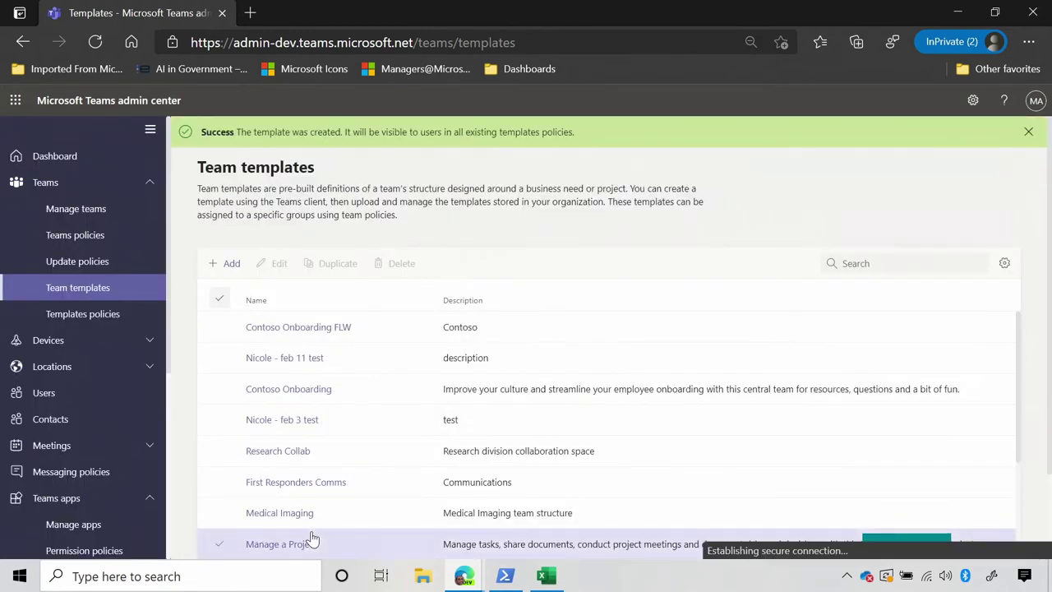
- Open the templates policies and check which templates are viewable under R&D Policy and Pharma Division
scroll(386, 422, "down", 2)
scroll(385, 422, "up", 2)
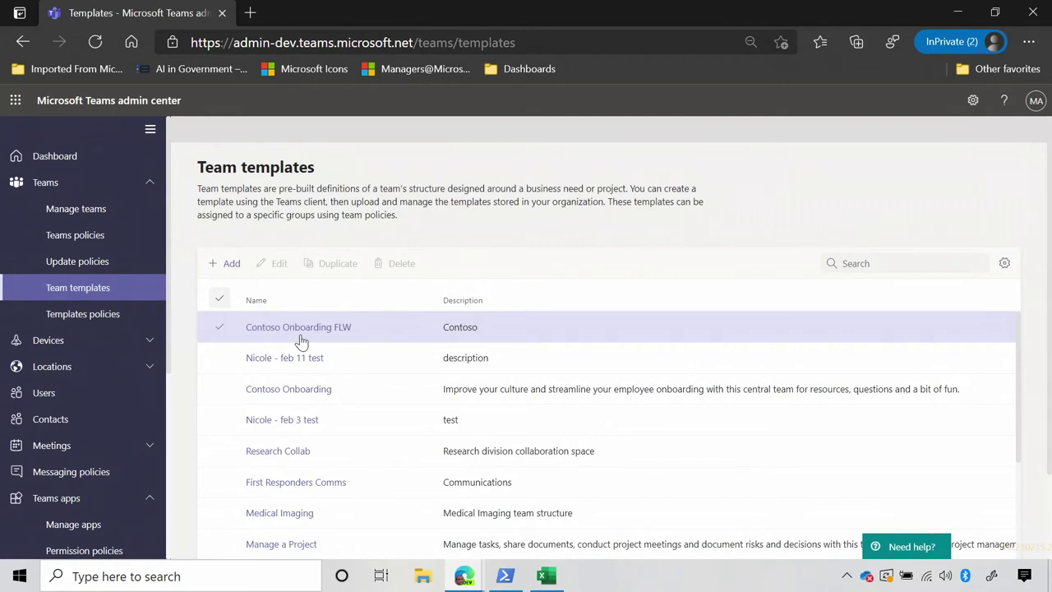
left_click(66, 315)
scroll(705, 287, "down", 2)
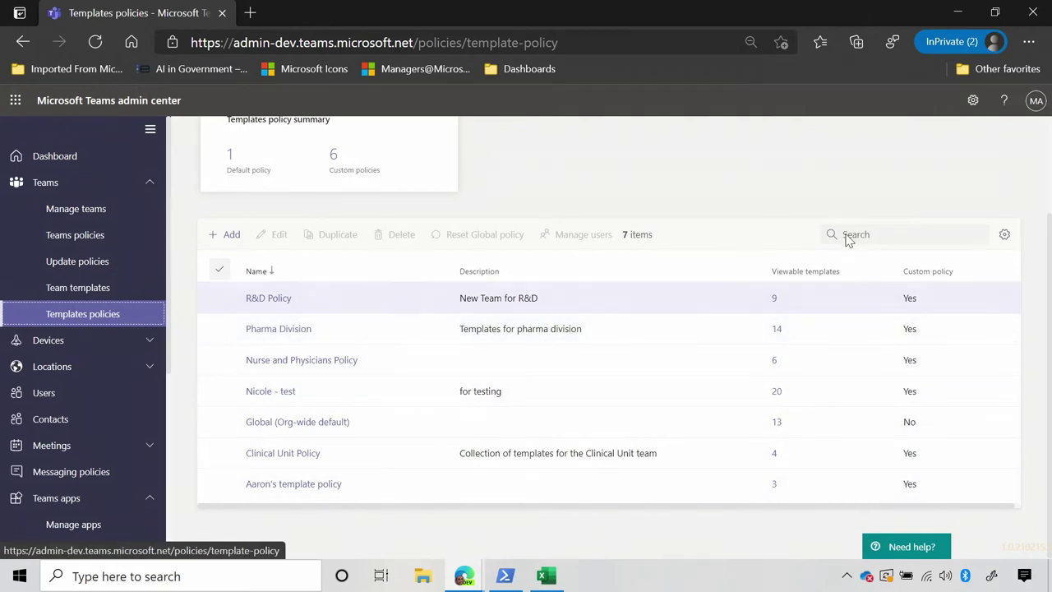
mouse_move(776, 304)
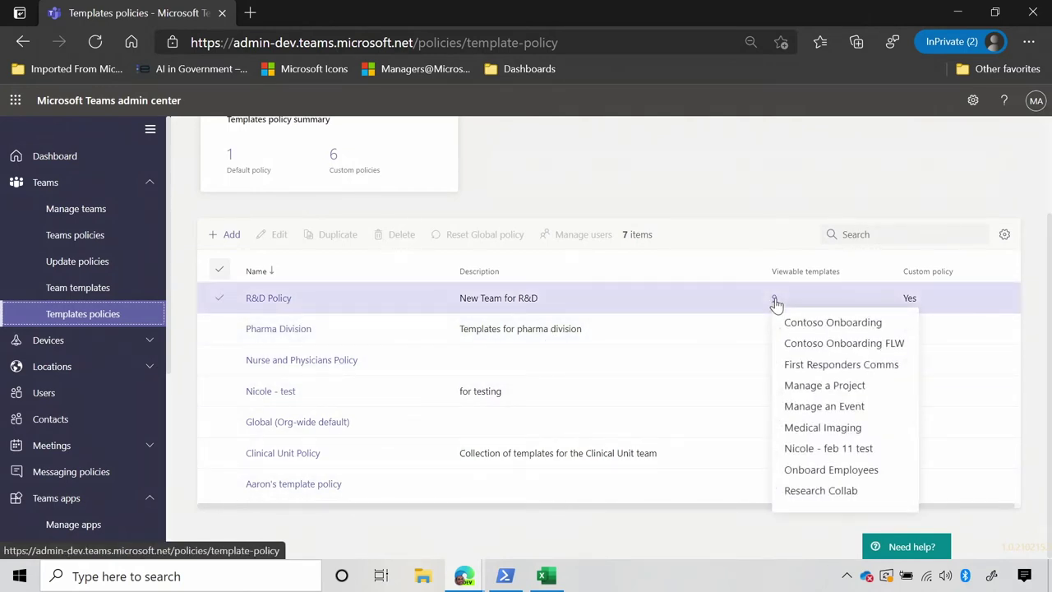
mouse_move(777, 331)
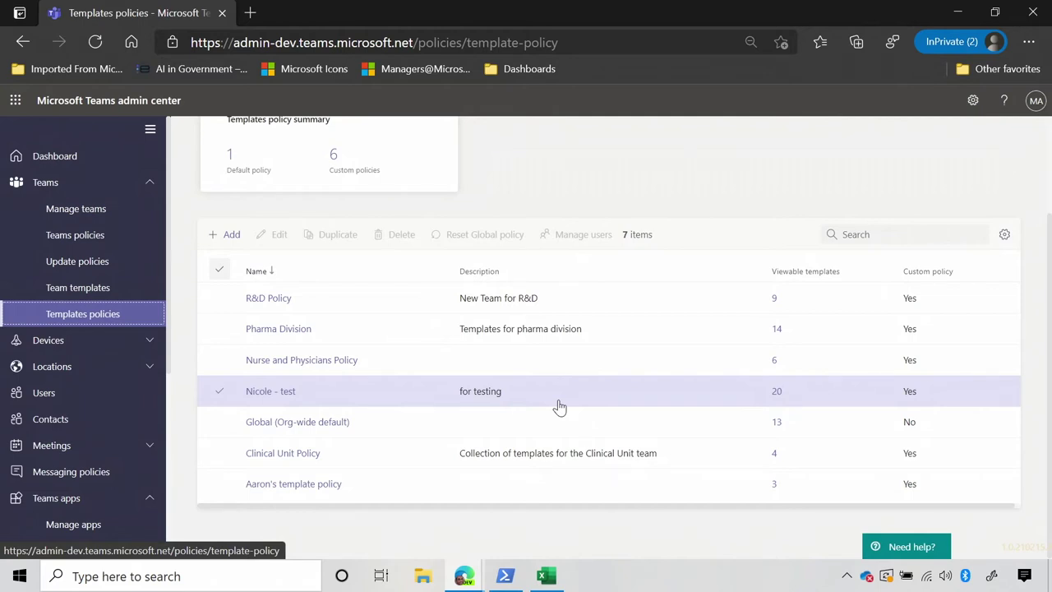
- Start a new templates policy and name it "Retail FLW Template Policy"
scroll(559, 405, "up", 3)
left_click(234, 358)
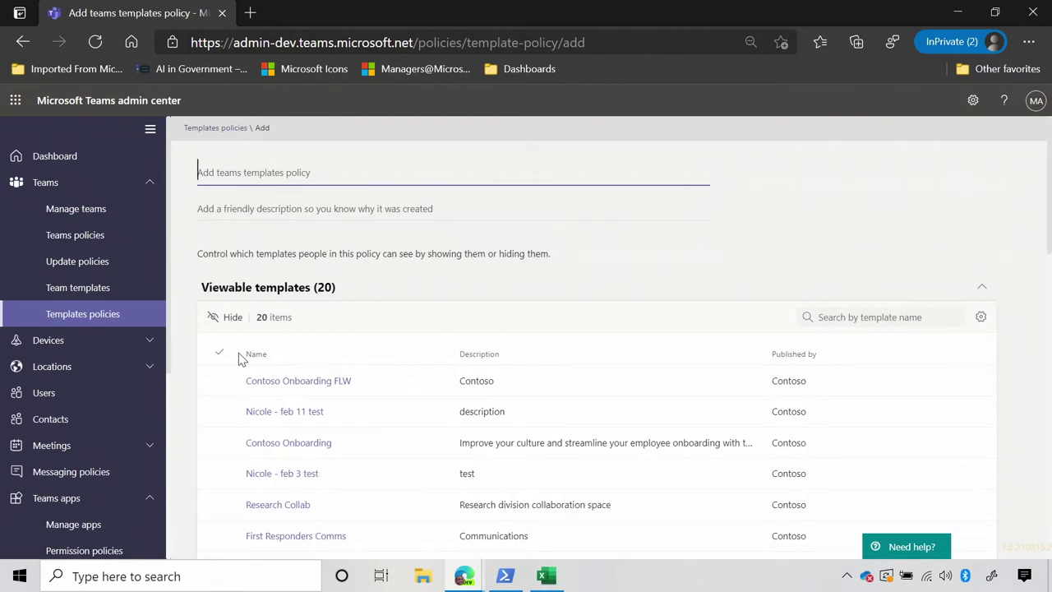
type("Retail FLW Policy")
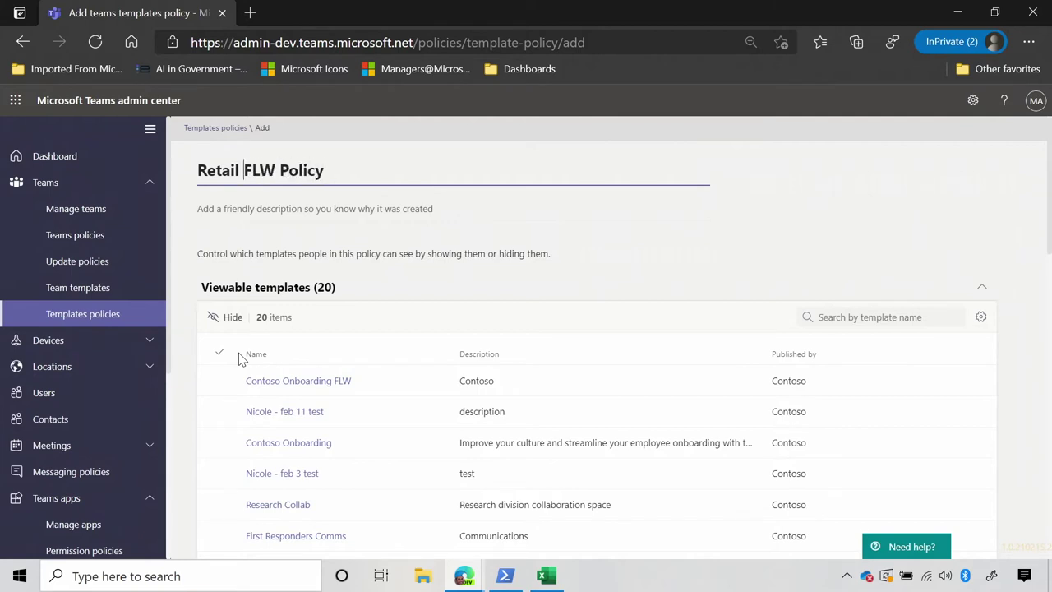
type("Template")
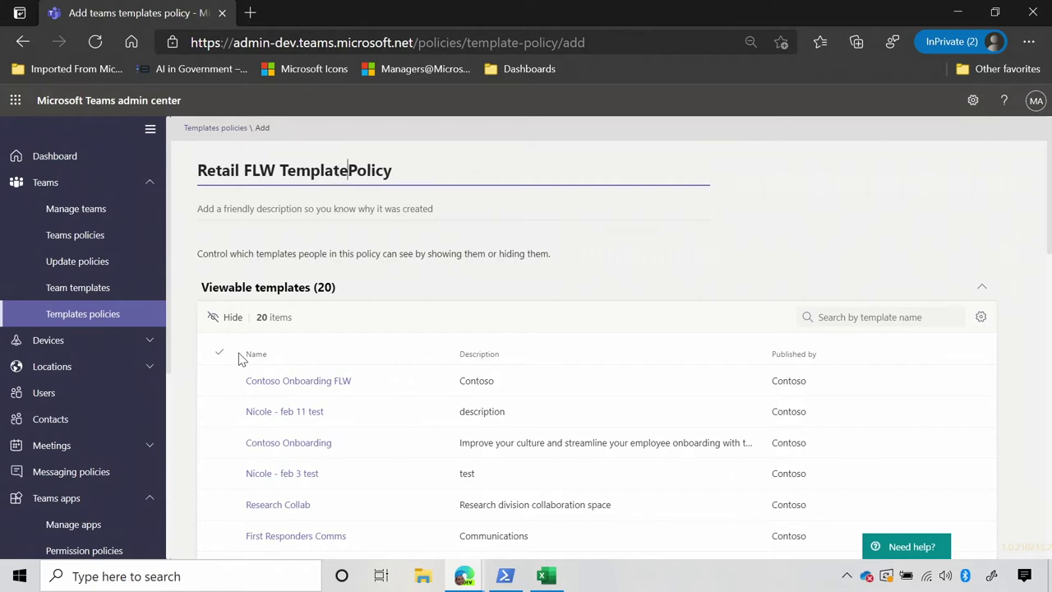
- Hide both test templates, Research Collab, First Responders Comms, Medical Imaging, Manage a Project, Manage an Event and Adopt Office 365 from the policy
scroll(240, 360, "down", 2)
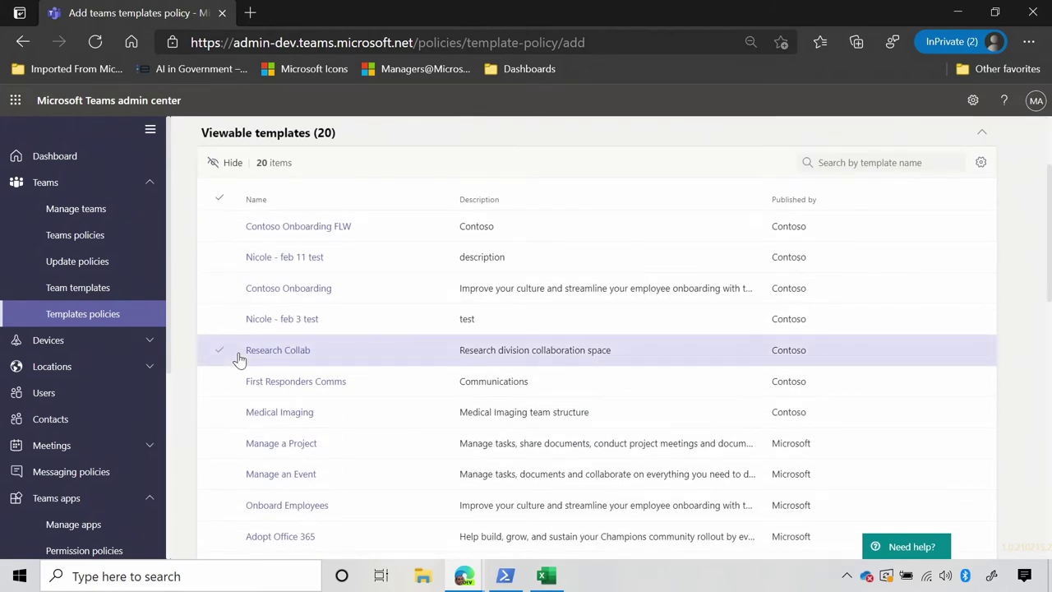
scroll(238, 360, "down", 1)
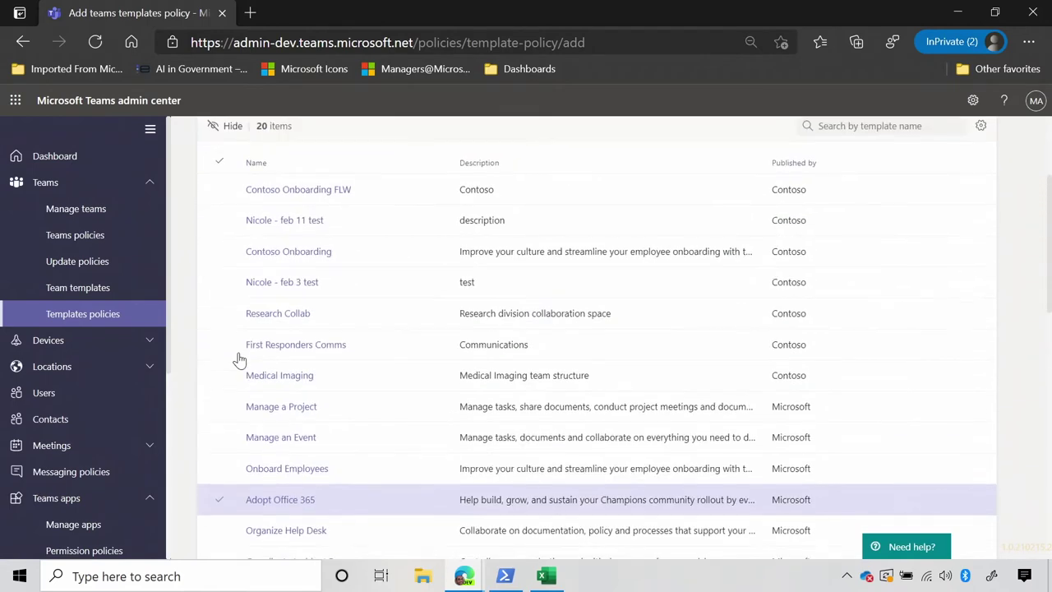
scroll(238, 360, "up", 2)
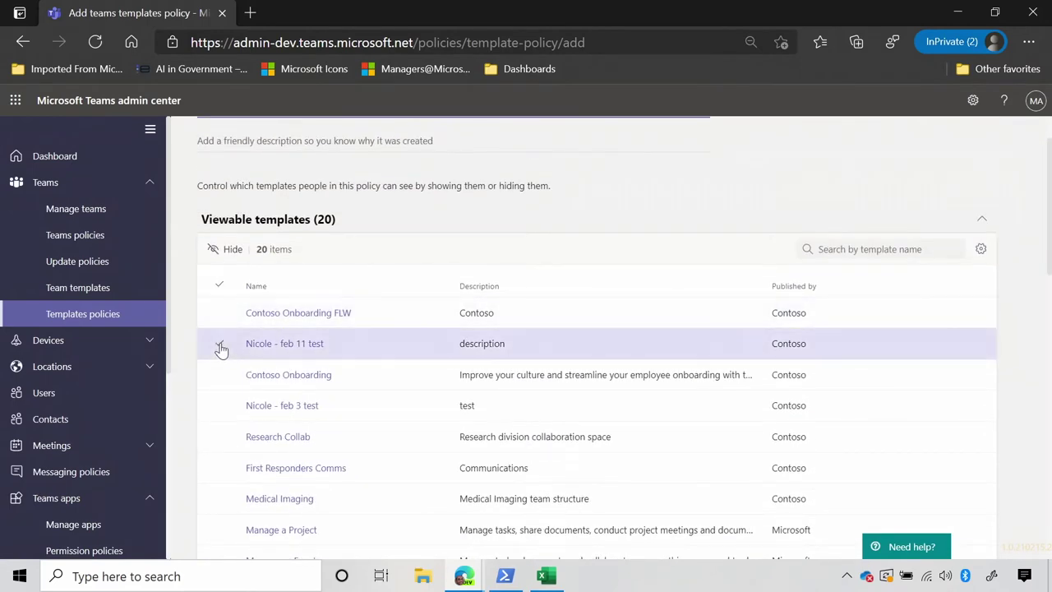
left_click(219, 343)
left_click(218, 406)
left_click(218, 438)
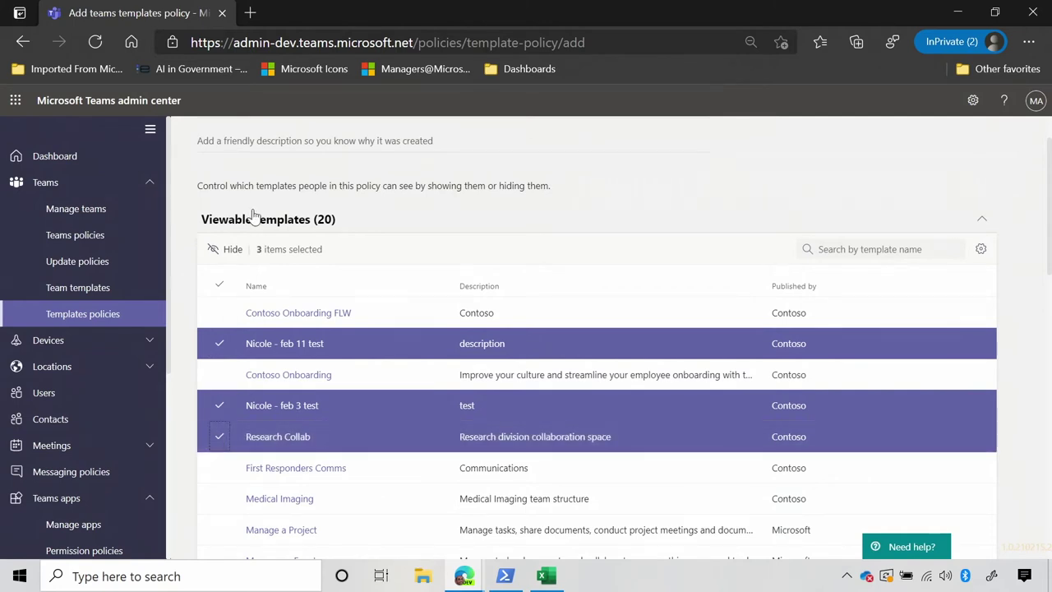
left_click(218, 468)
right_click(218, 493)
key("Escape")
left_click(218, 497)
left_click(219, 497)
left_click(222, 527)
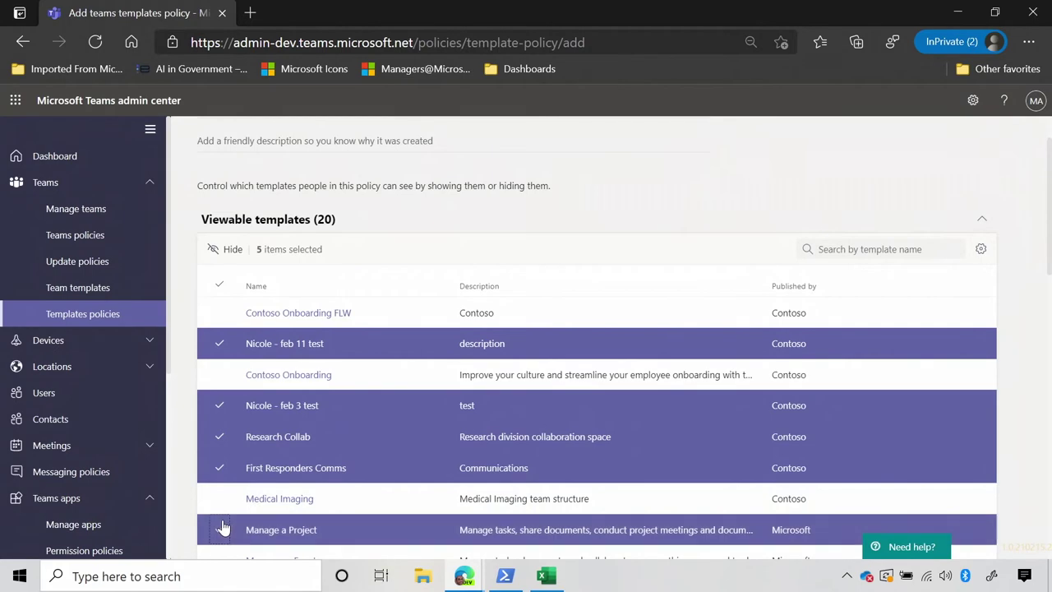
left_click(220, 498)
scroll(227, 502, "down", 3)
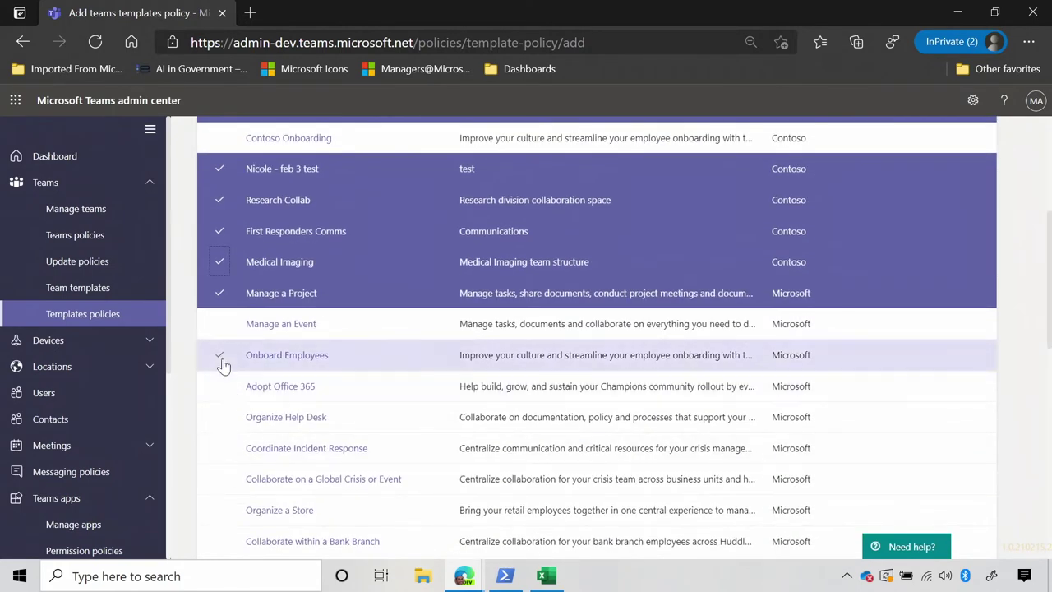
left_click(217, 326)
left_click(218, 386)
scroll(219, 386, "up", 3)
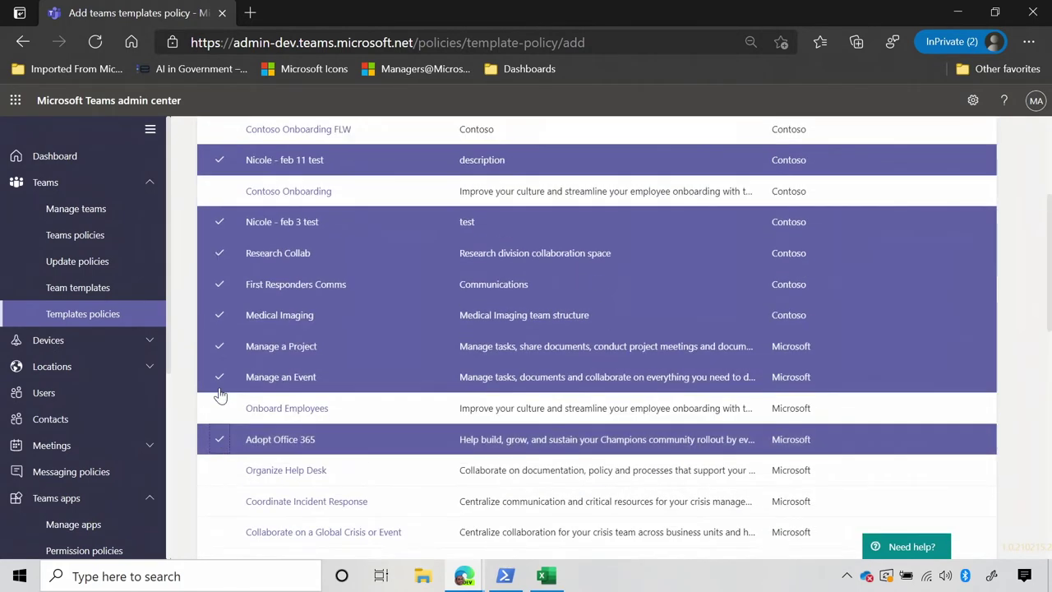
left_click(222, 281)
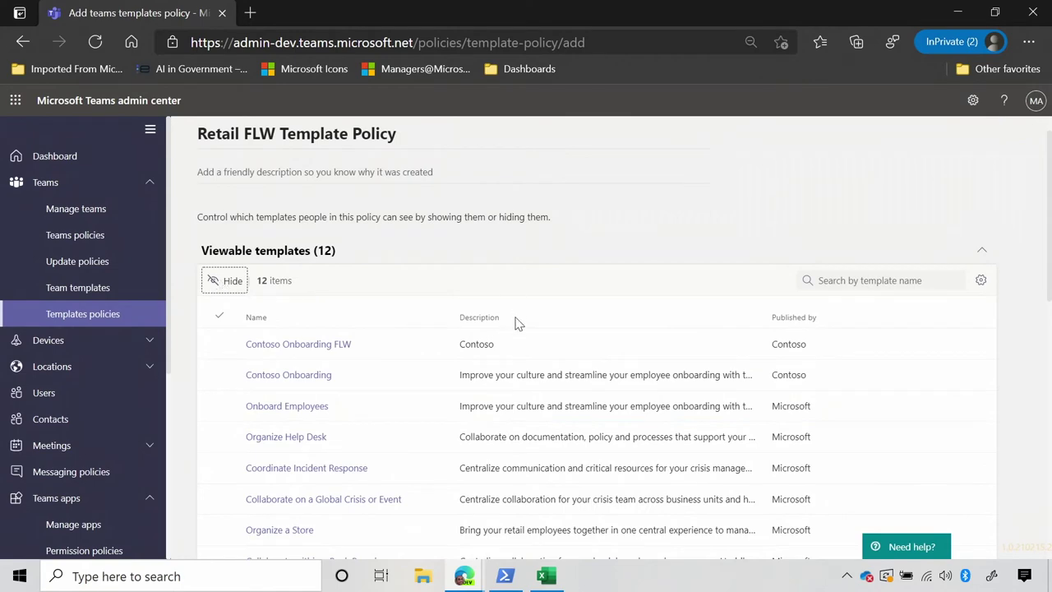
- Review the policy's viewable and hidden templates and save the policy
scroll(473, 448, "down", 3)
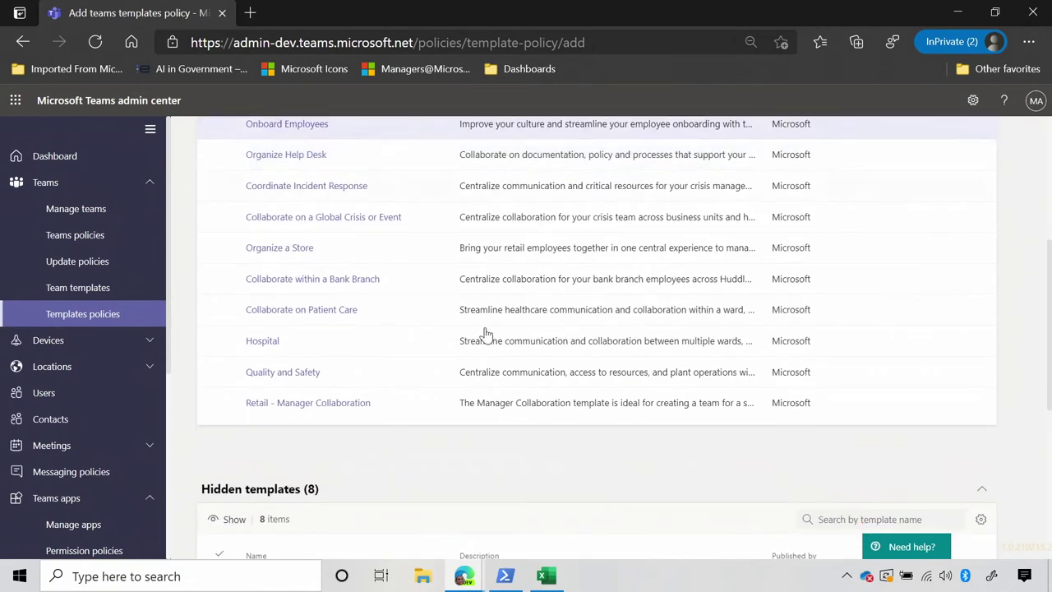
scroll(505, 153, "down", 3)
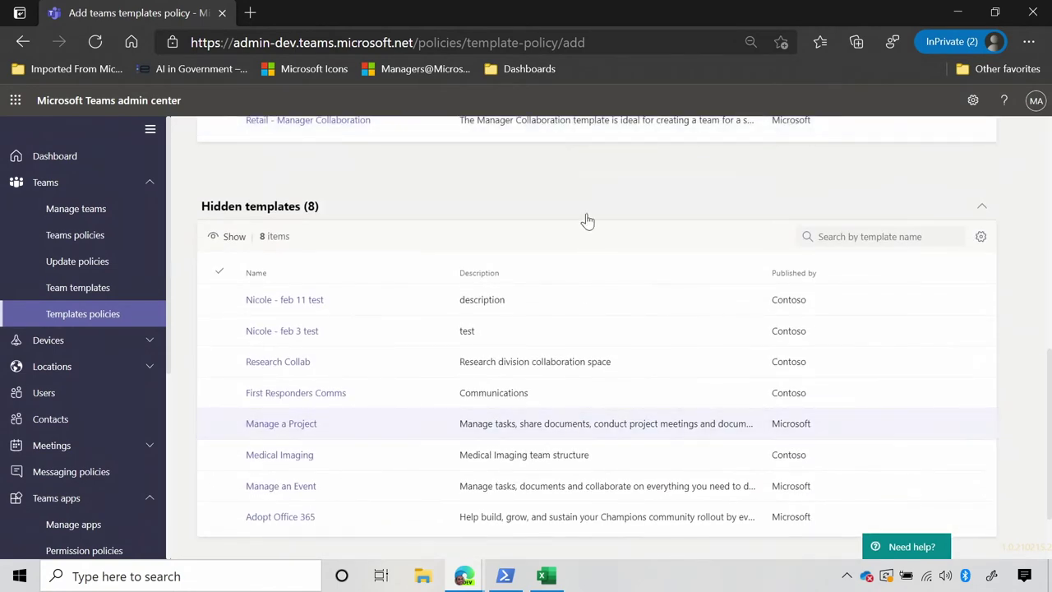
scroll(556, 345, "down", 1)
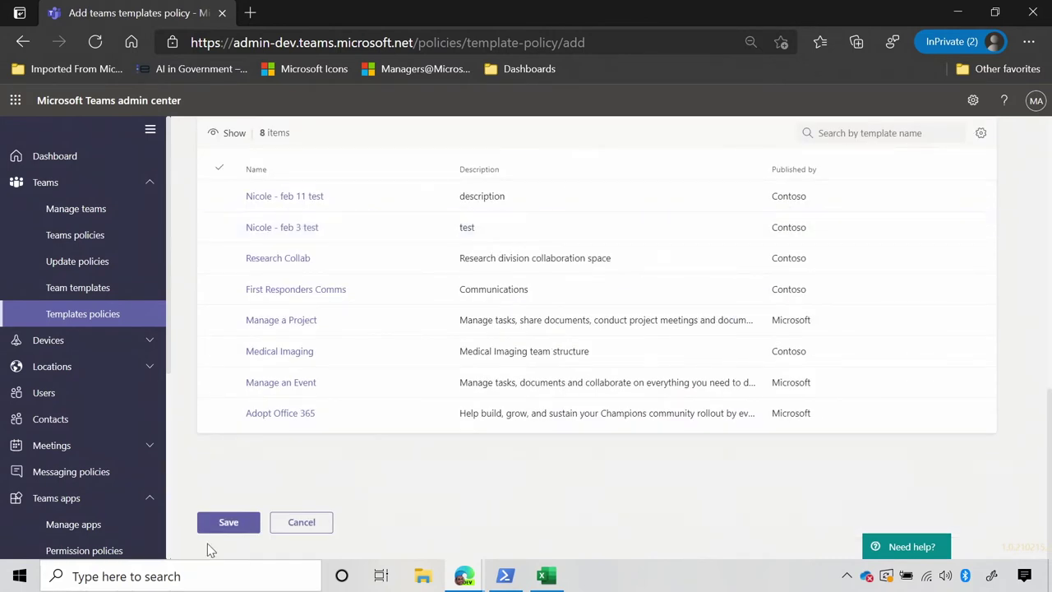
left_click(229, 526)
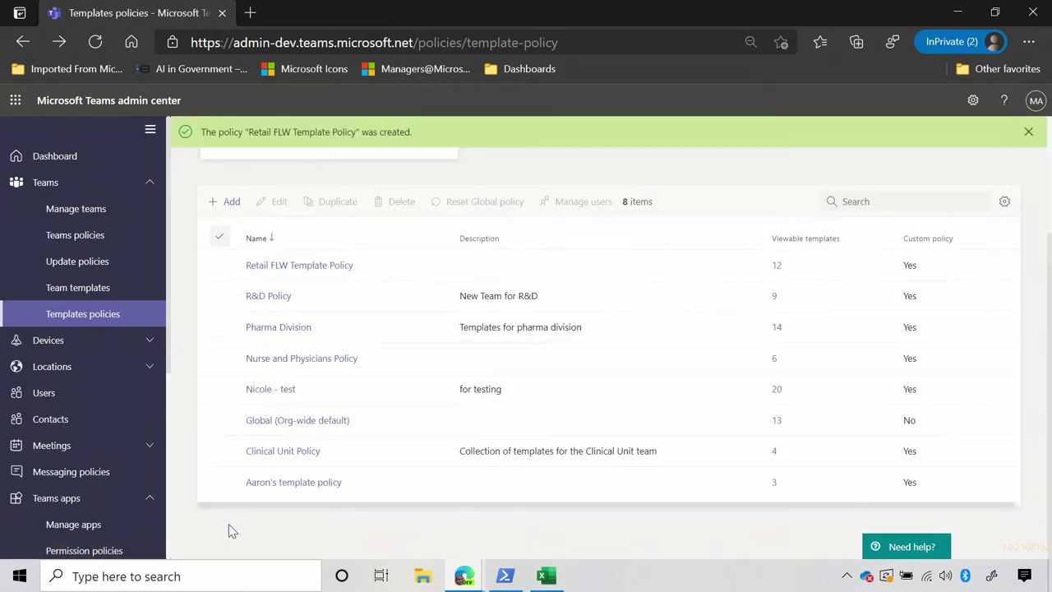
scroll(284, 370, "up", 2)
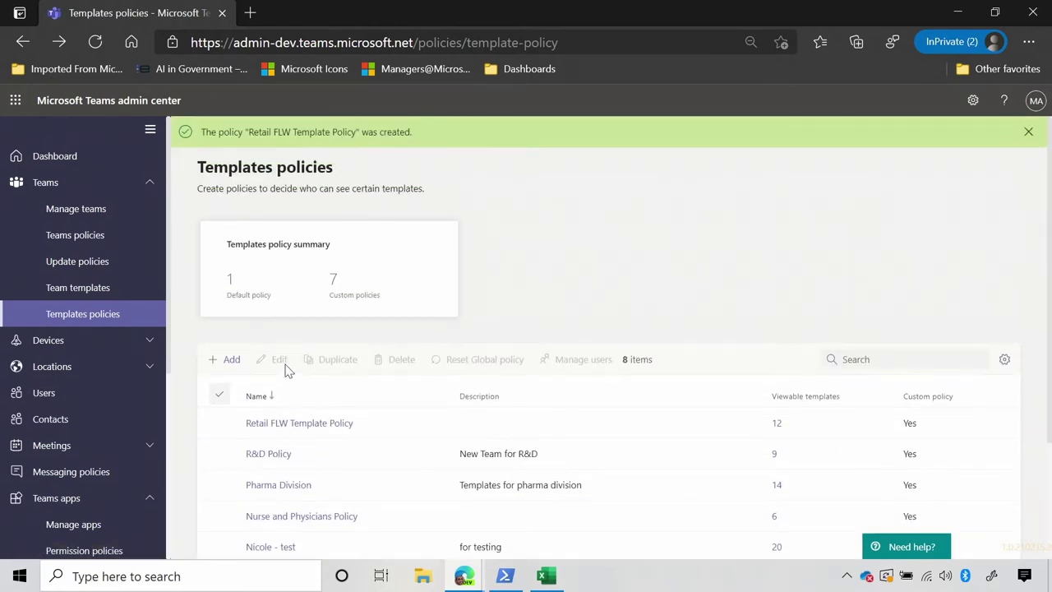
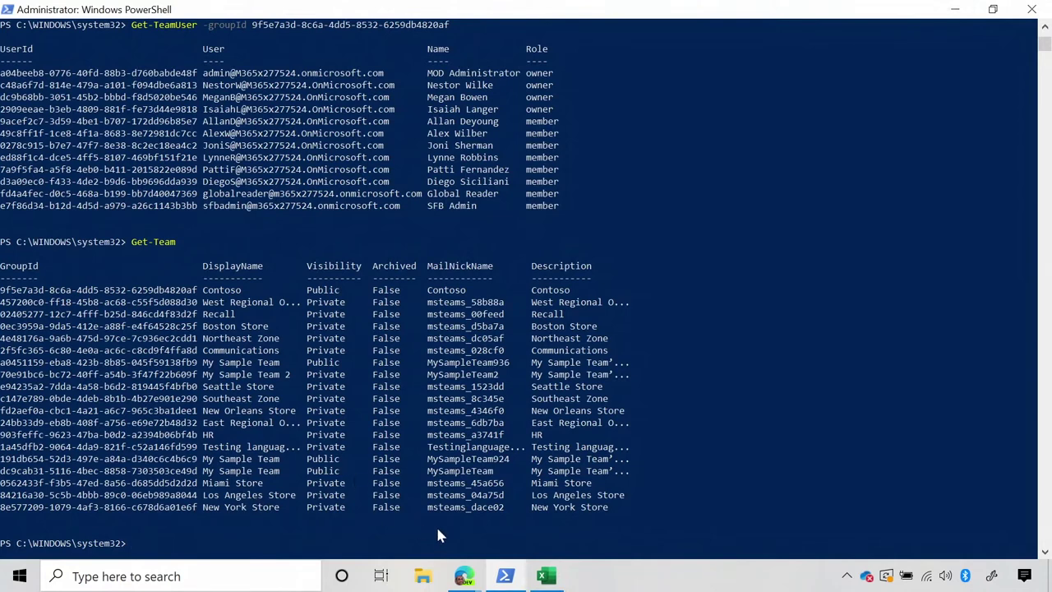
- Switch to the test1 workbook in Excel and select the header cells G1:J1, from #Fresh Foods through #Women's Wear
type("3")
mouse_move(565, 583)
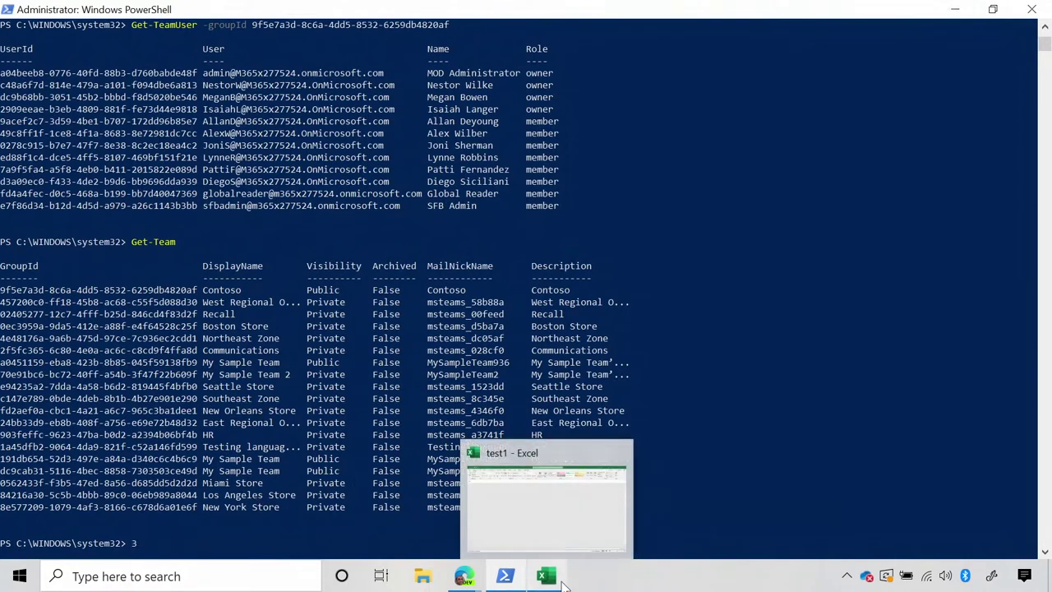
left_click(666, 337)
left_click(546, 576)
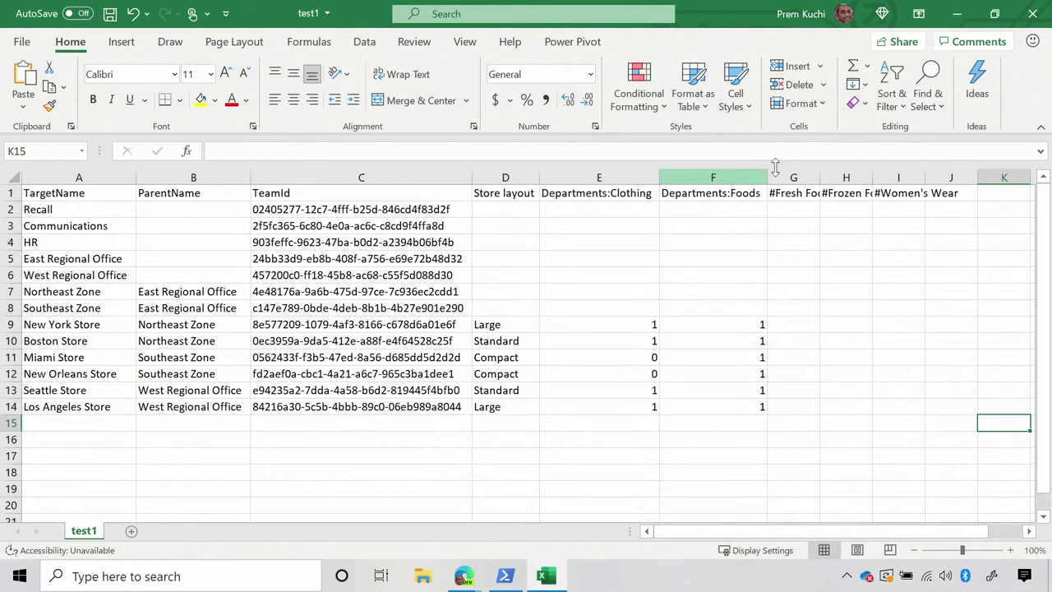
left_click(792, 194)
key("shift+Right")
key("shift+Right")
key("shift+Right")
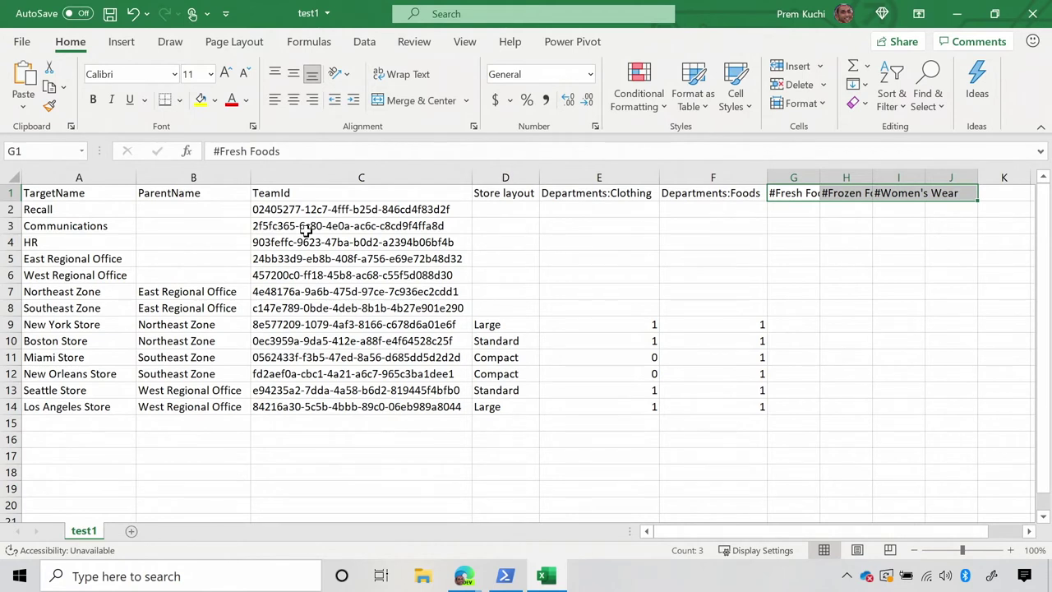
- Switch to PowerShell, clear the unfinished input and run Remove-TeamTargetingHierarchy from the command history
key("alt+Tab")
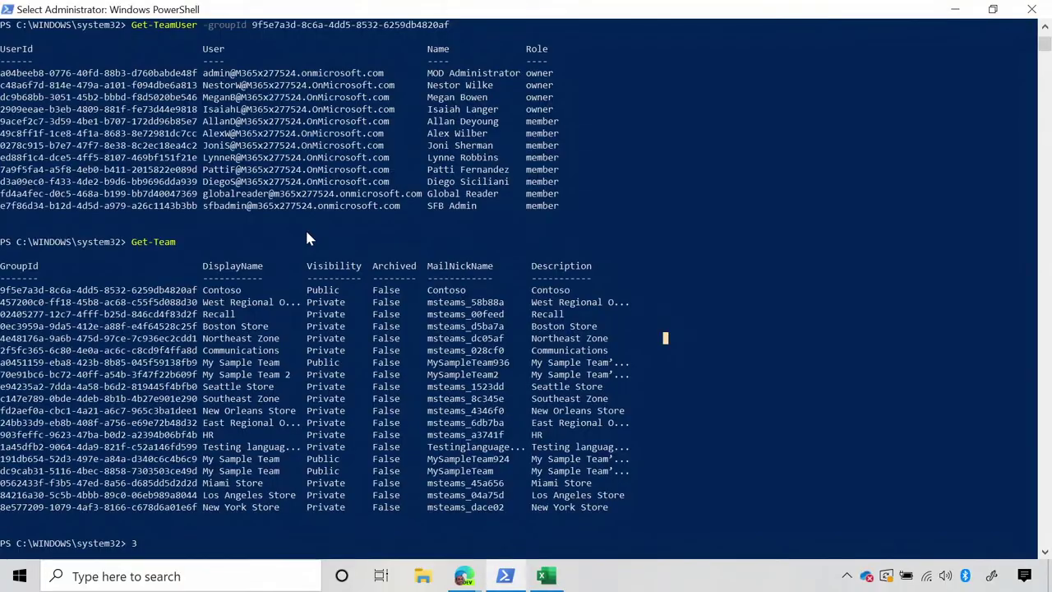
key("Escape")
type("Remo")
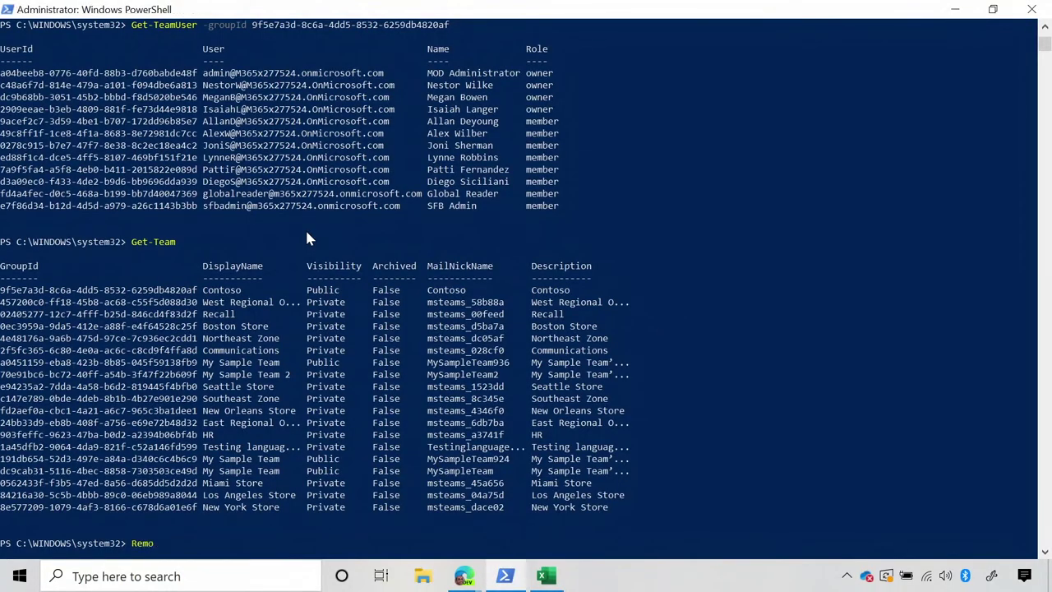
type("ve")
key("Escape")
key("Up")
key("Up")
key("Up")
key("Up")
key("Up")
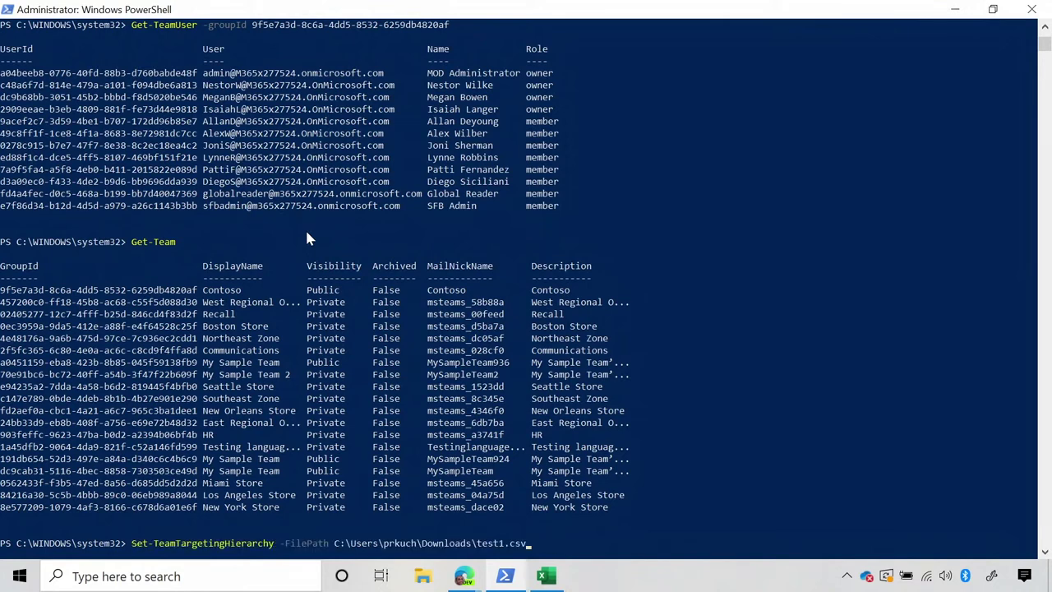
key("Return")
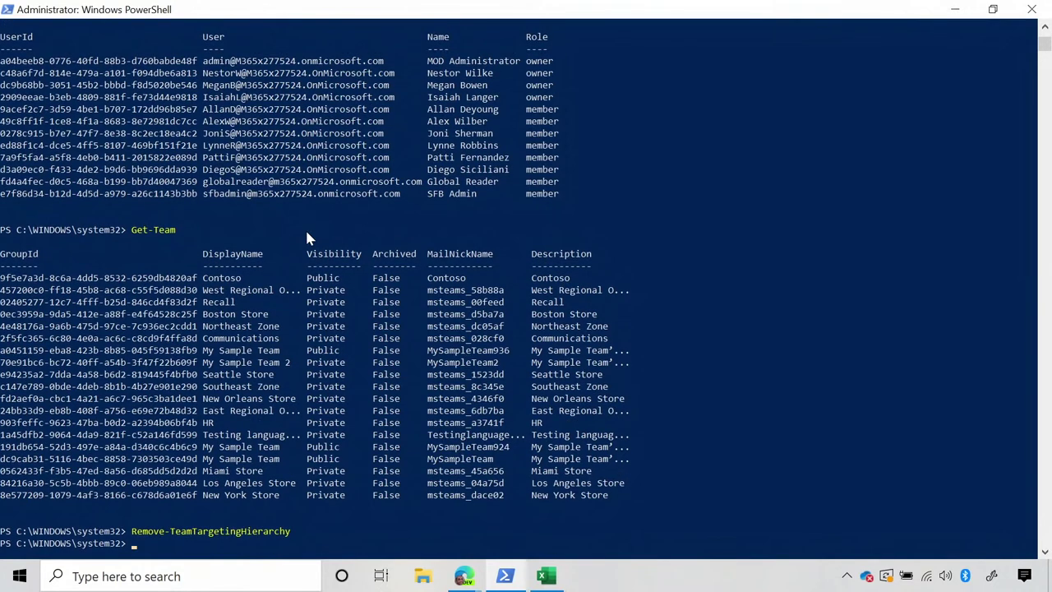
- Run Set-TeamTargetingHierarchy with -FilePath pointing to test1.csv in the user's Downloads folder
type("Set-TeamTa")
key("Tab")
type("-Fil")
key("Tab")
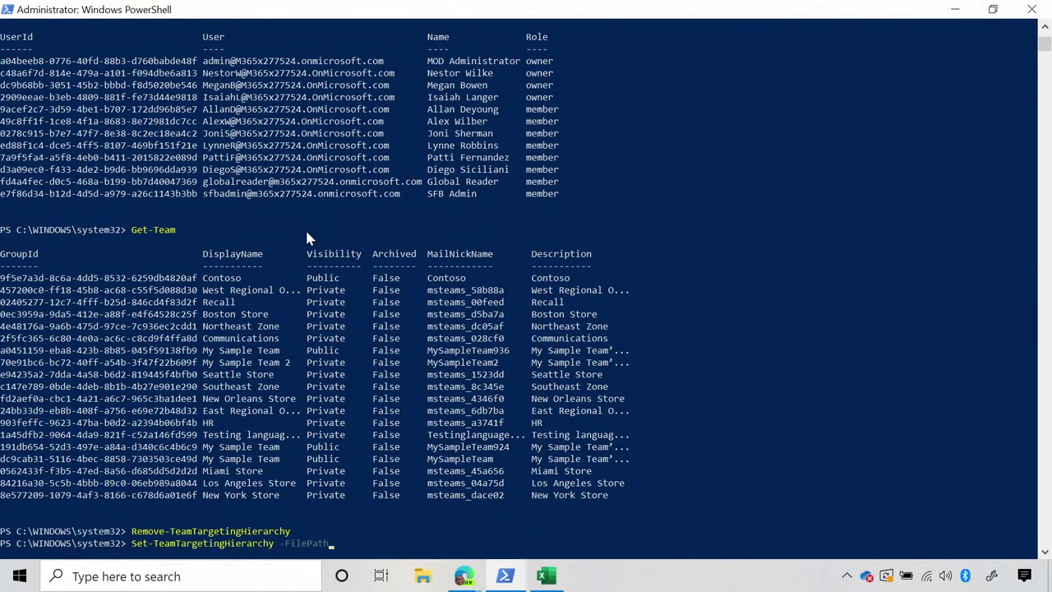
type("c:\\")
left_click(556, 578)
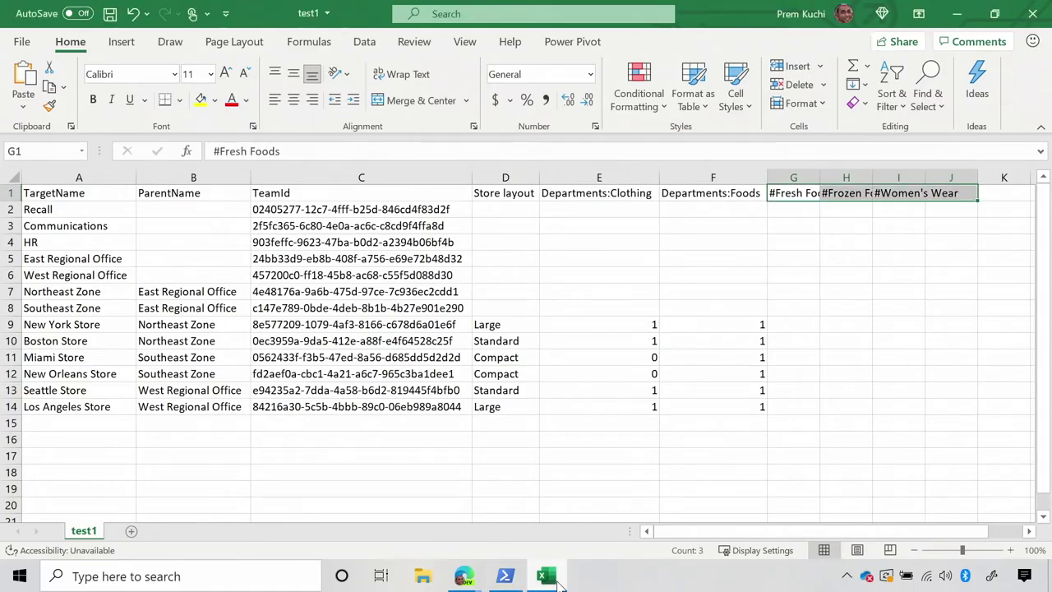
left_click(556, 579)
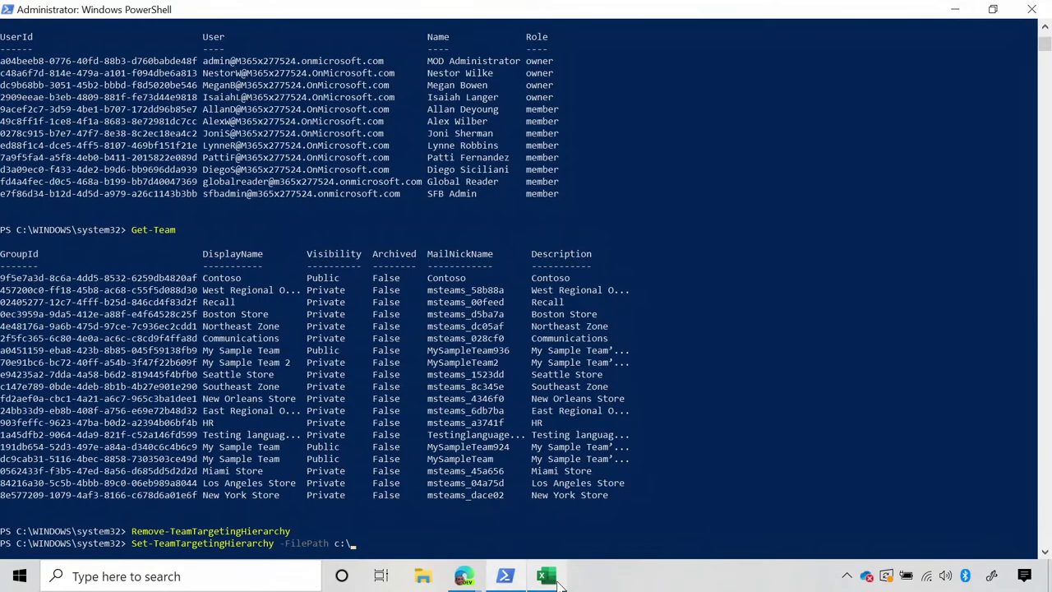
type("use")
key("Tab")
type("prkuch\\Downloads\\test")
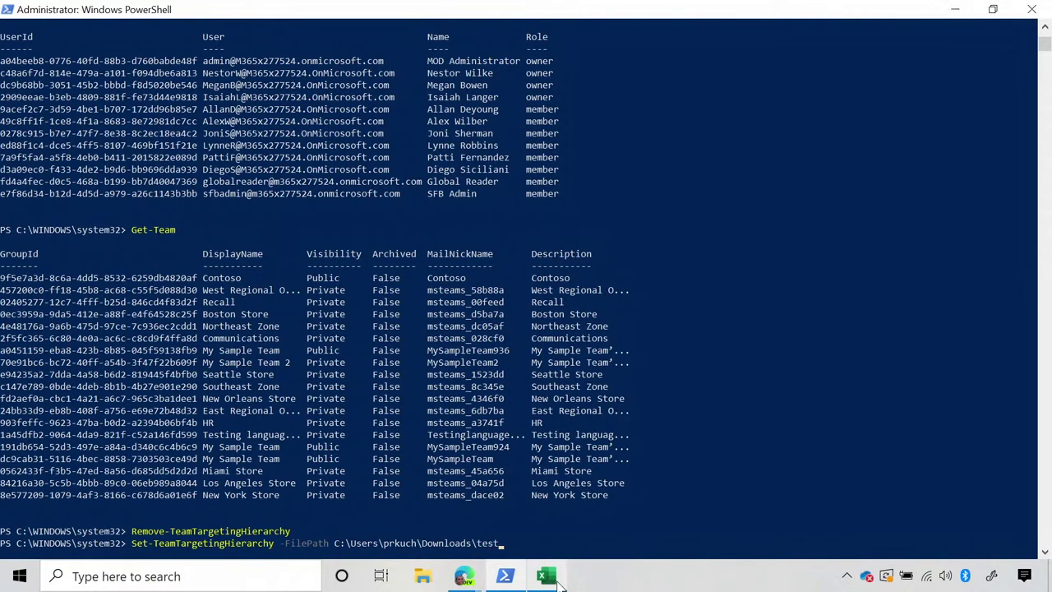
type("1.csv")
key("Return")
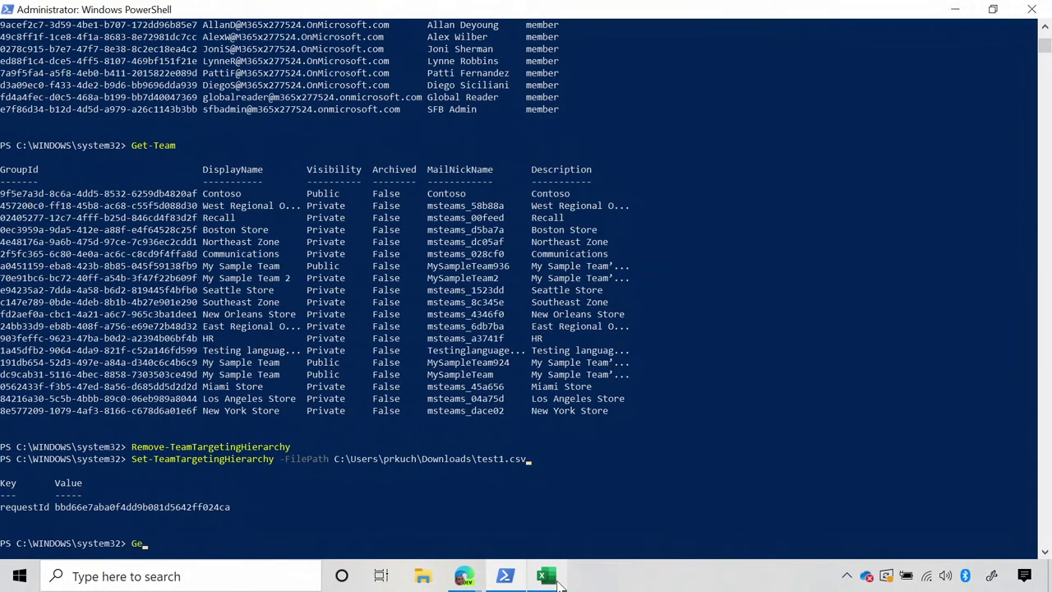
- Check the hierarchy upload by running Get-TeamTargetingHierarchyStatus from the command history
key("Up")
key("Up")
key("Up")
key("Up")
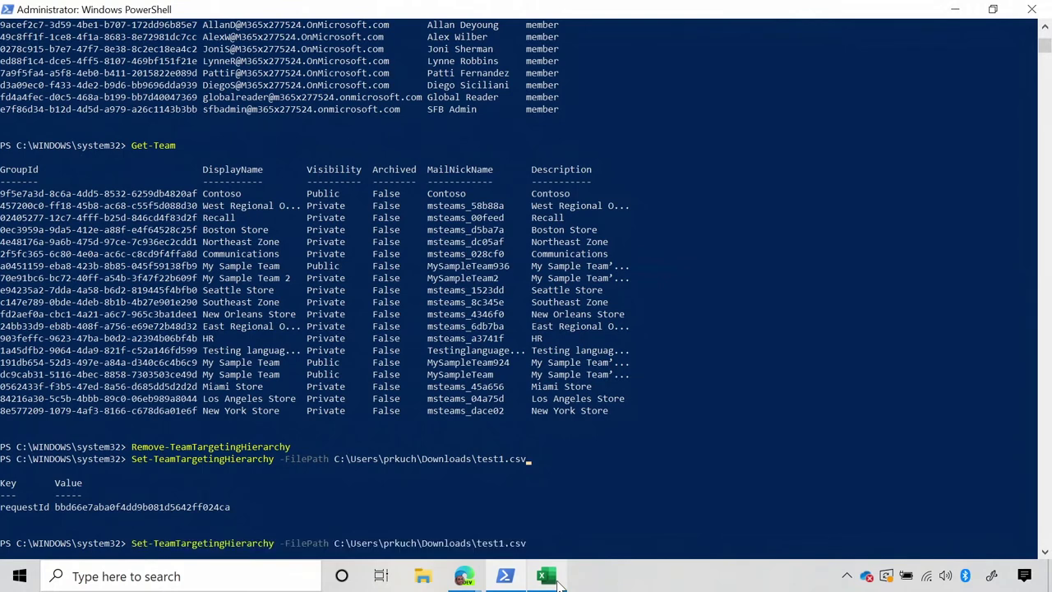
key("Up")
key("Up")
key("Down")
key("Return")
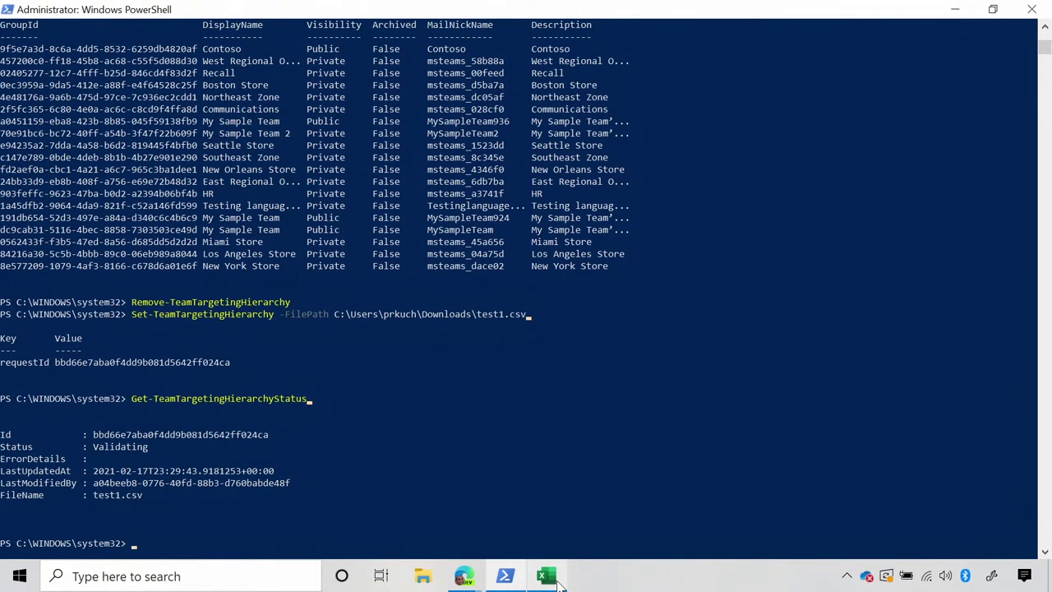
- Rerun Get-TeamTargetingHierarchyStatus to check the processing of test1.csv again
key("Up")
key("Up")
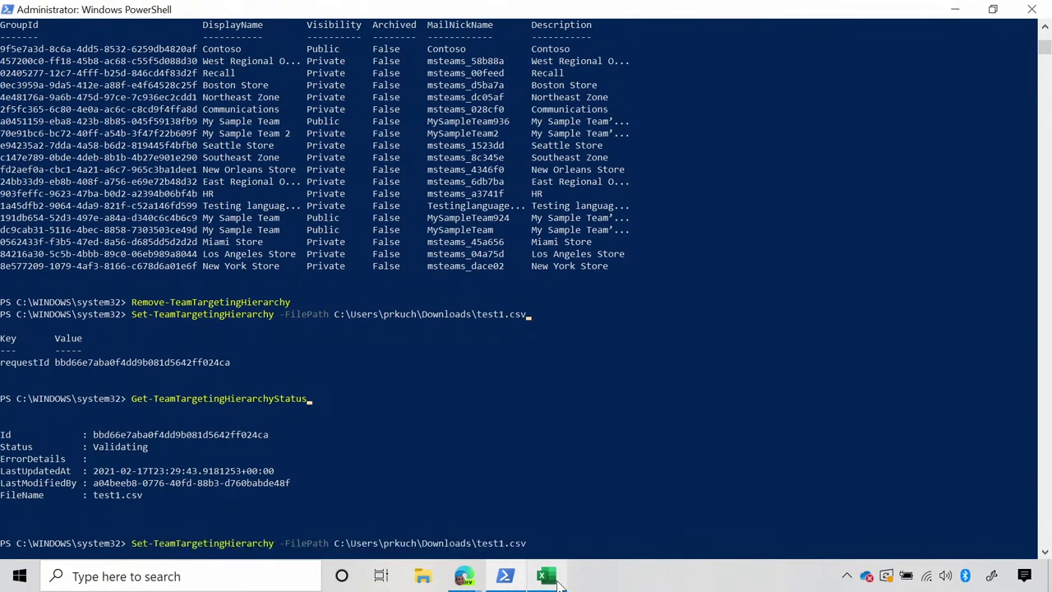
key("Up")
key("Down")
key("Down")
key("Down")
key("Up")
key("Return")
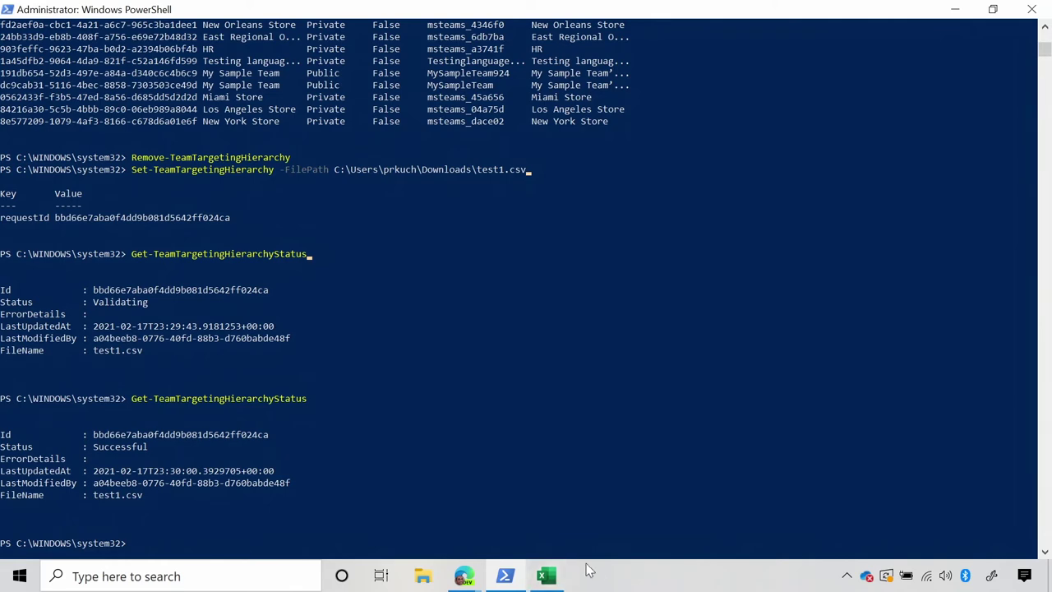
- Switch to Microsoft Teams in the browser and open the Tasks by Planner and To Do app
left_click(456, 581)
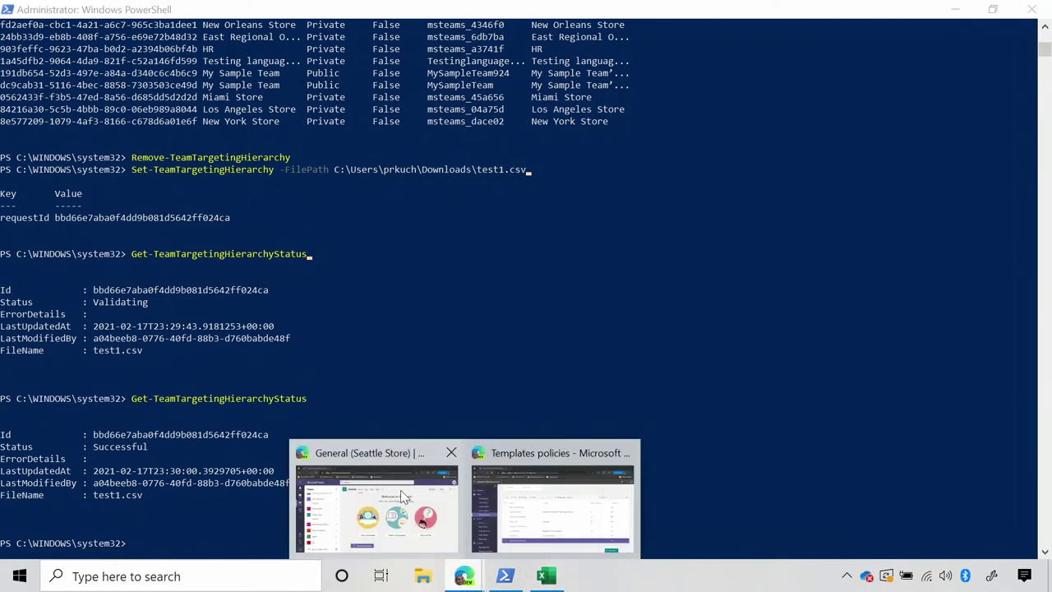
left_click(406, 516)
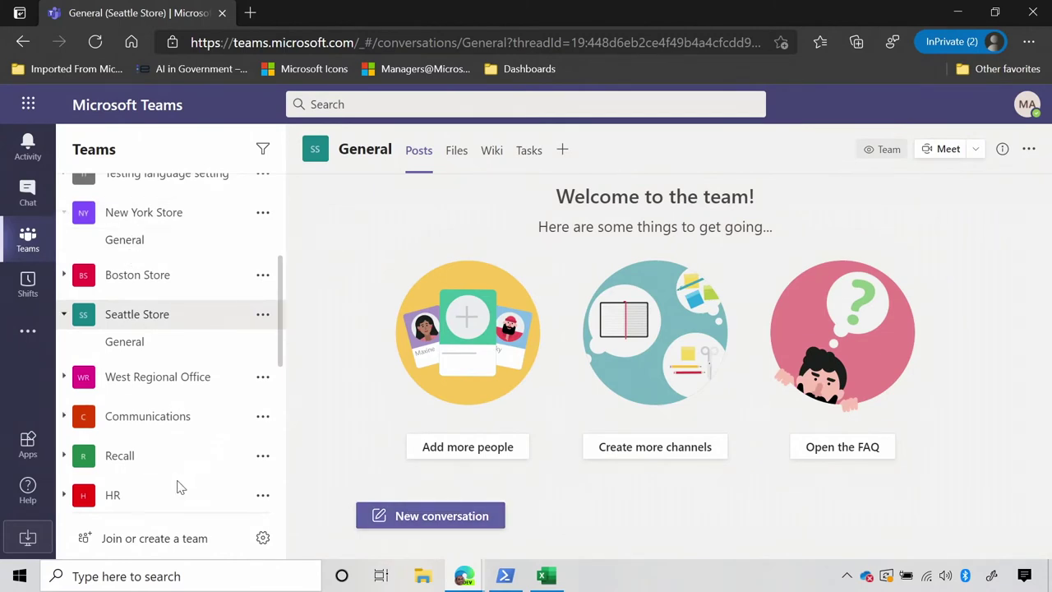
scroll(181, 487, "up", 3)
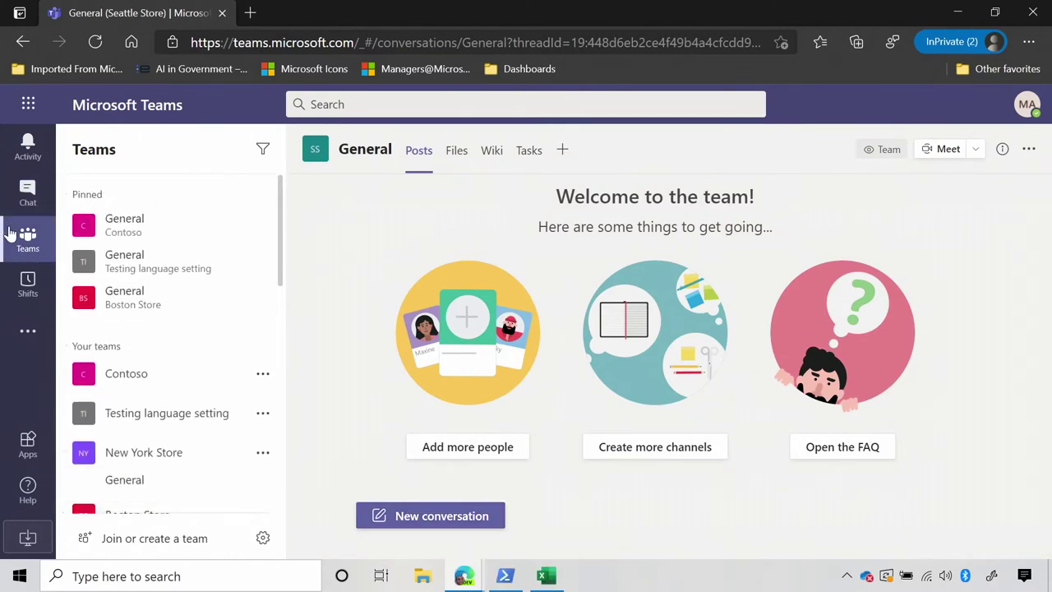
left_click(30, 332)
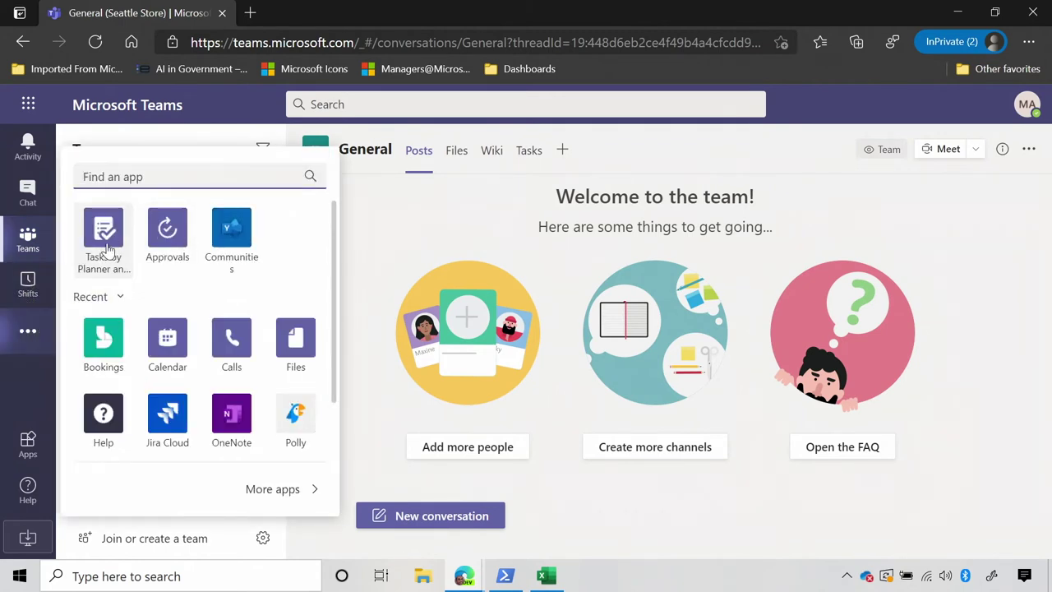
left_click(107, 251)
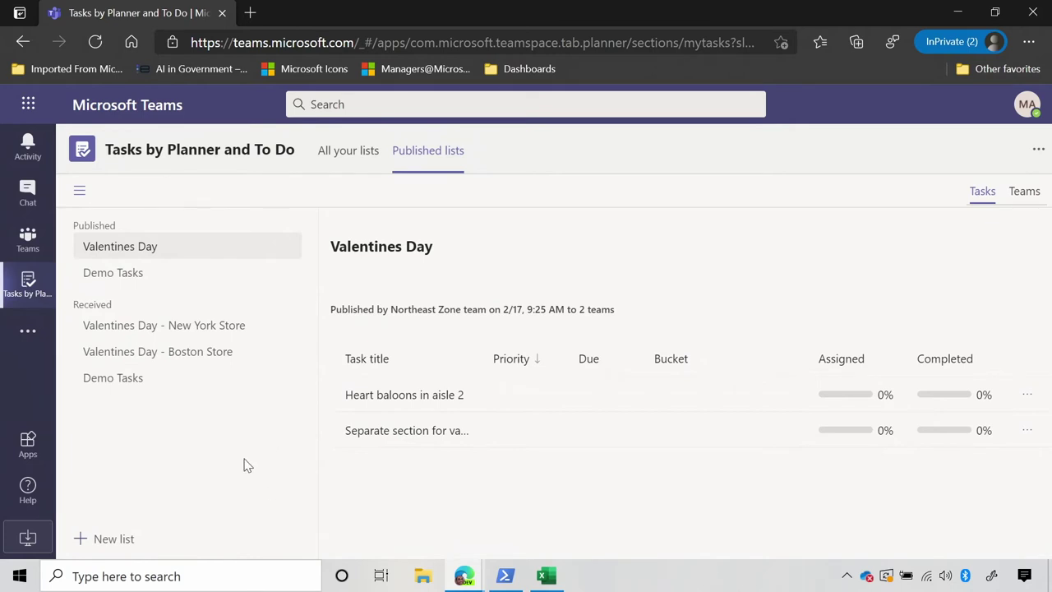
- Create a new task list named Memorial Day Changes, published from West Regional Office
left_click(114, 539)
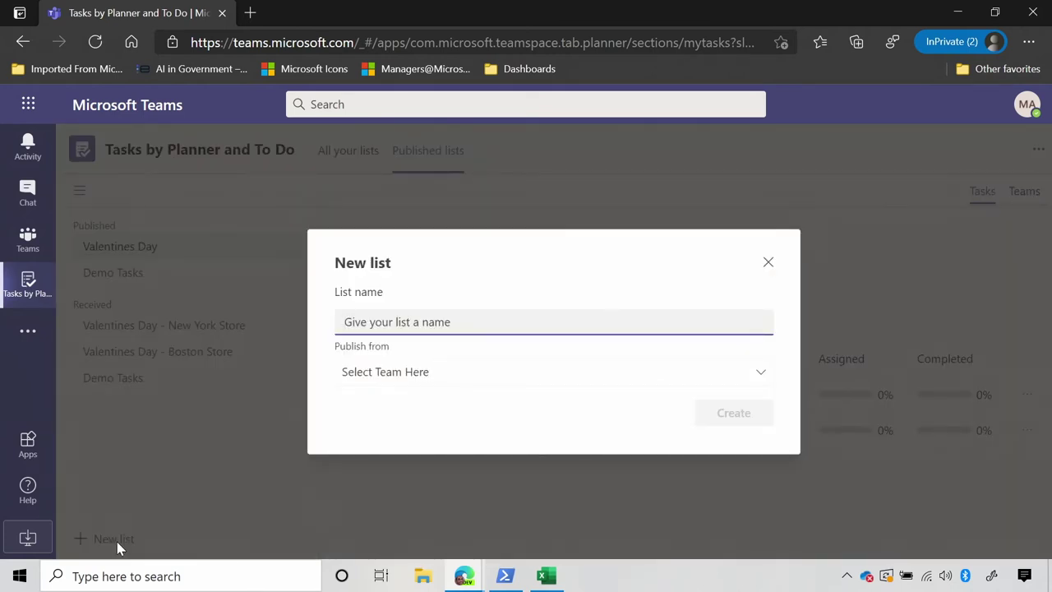
type("Memorial d")
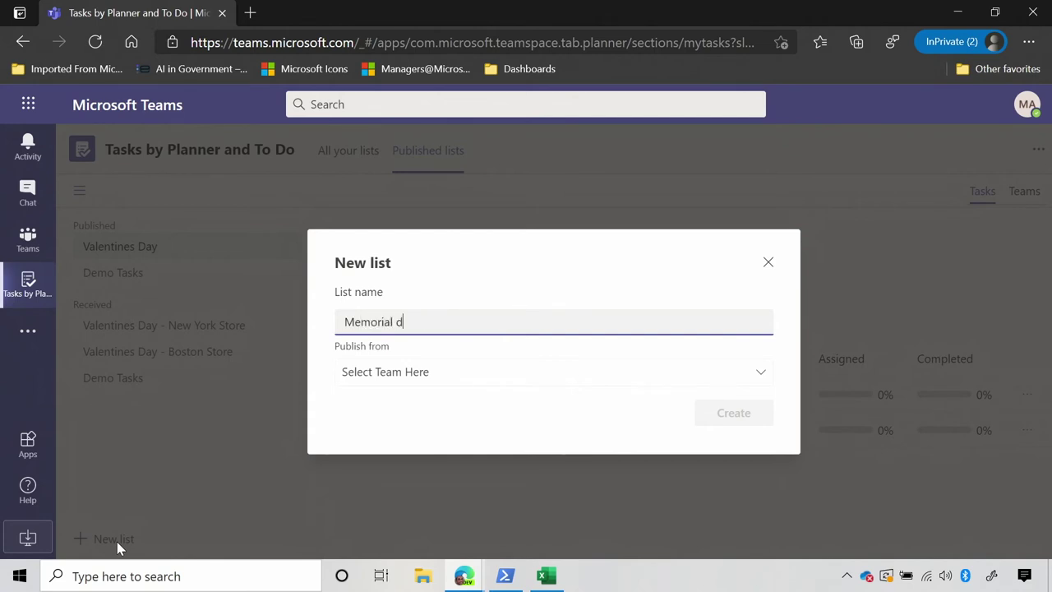
key("BackSpace")
type("Day Changes")
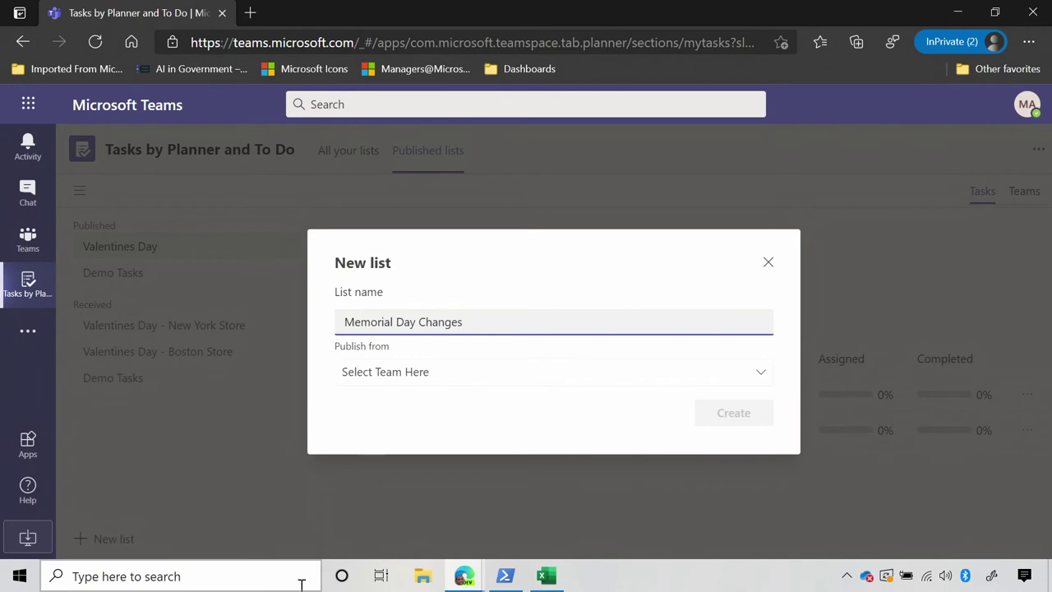
left_click(498, 378)
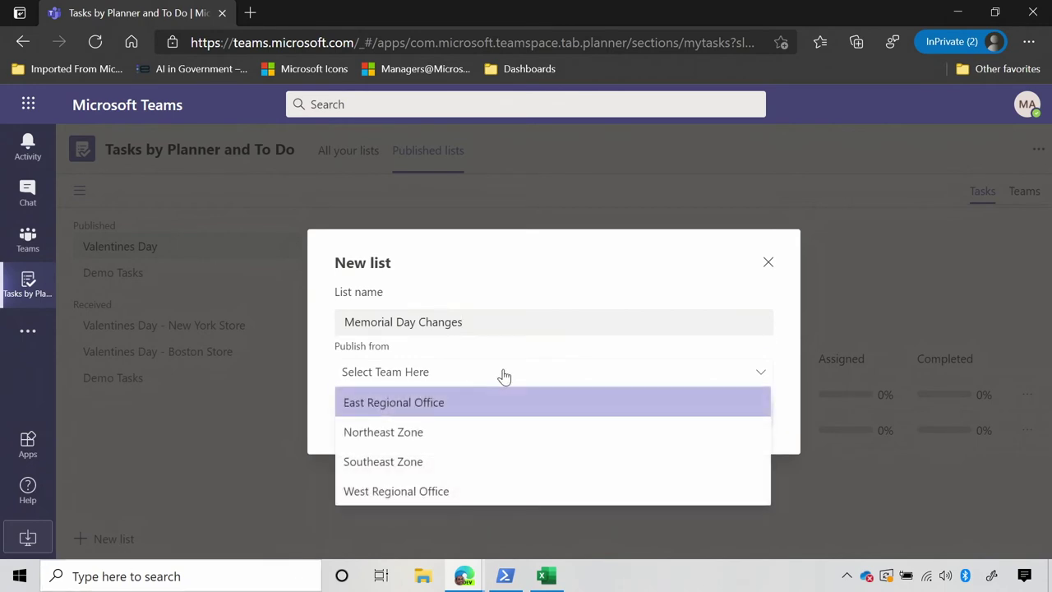
left_click(436, 496)
left_click(734, 413)
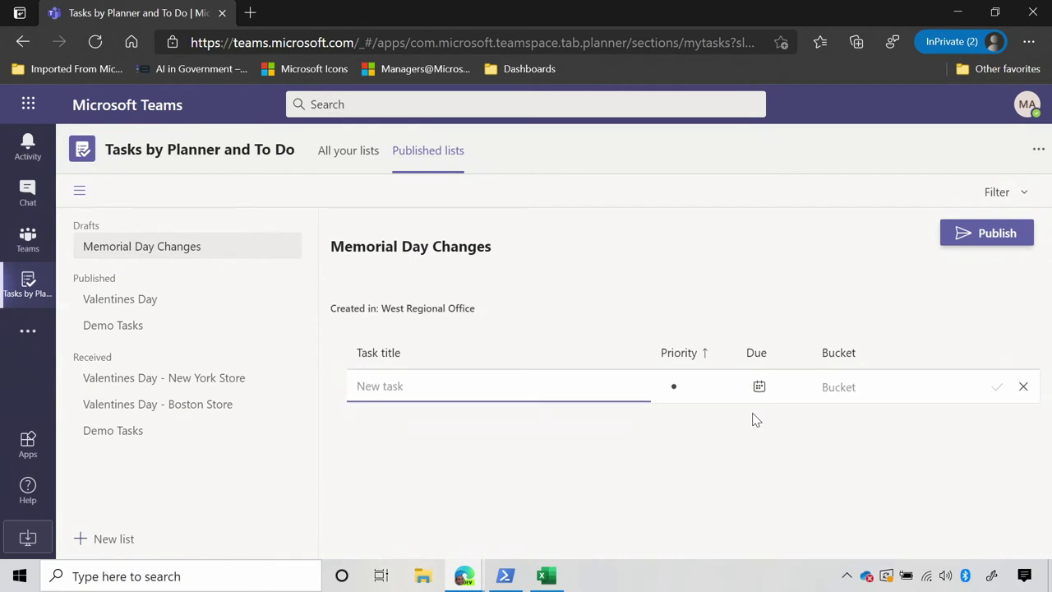
- Add the tasks Swimwear cutouts, in the Women's Wear bucket, and Central displays for tubing, without a bucket, to the list
type("Swimwear cutouts")
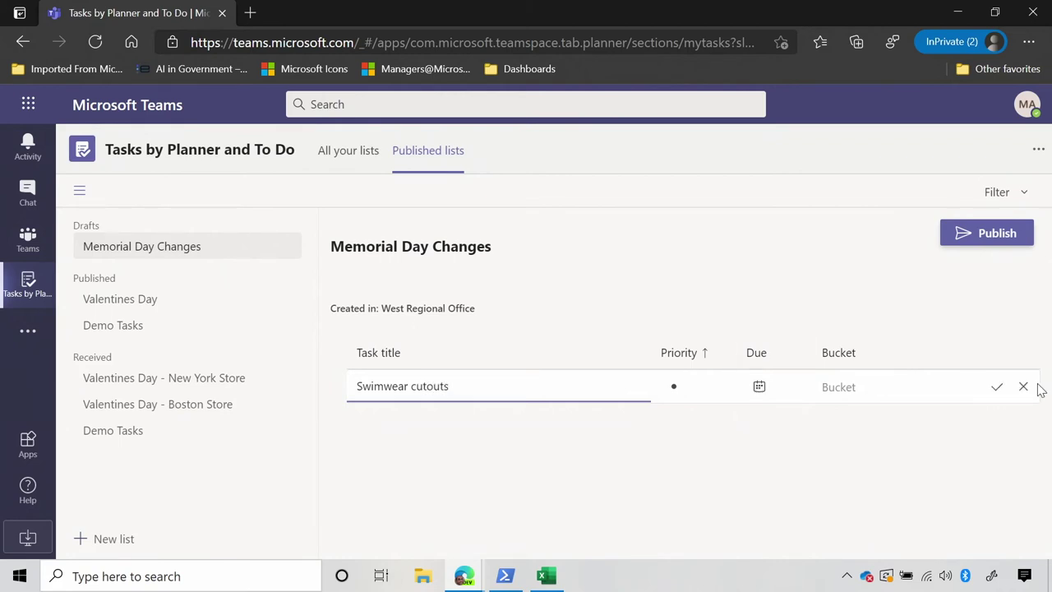
left_click(913, 385)
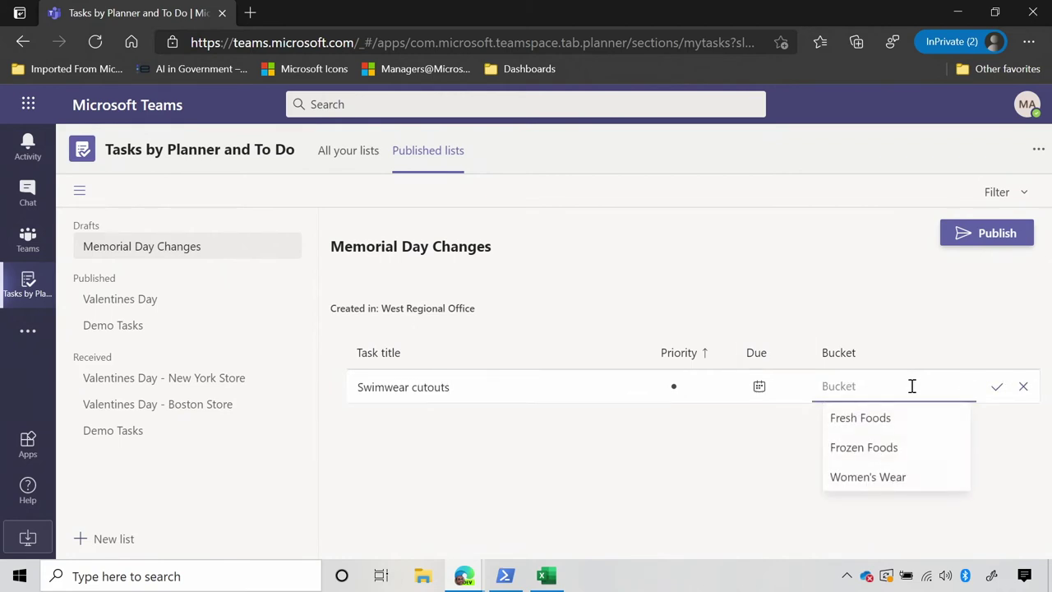
left_click(877, 478)
left_click(997, 385)
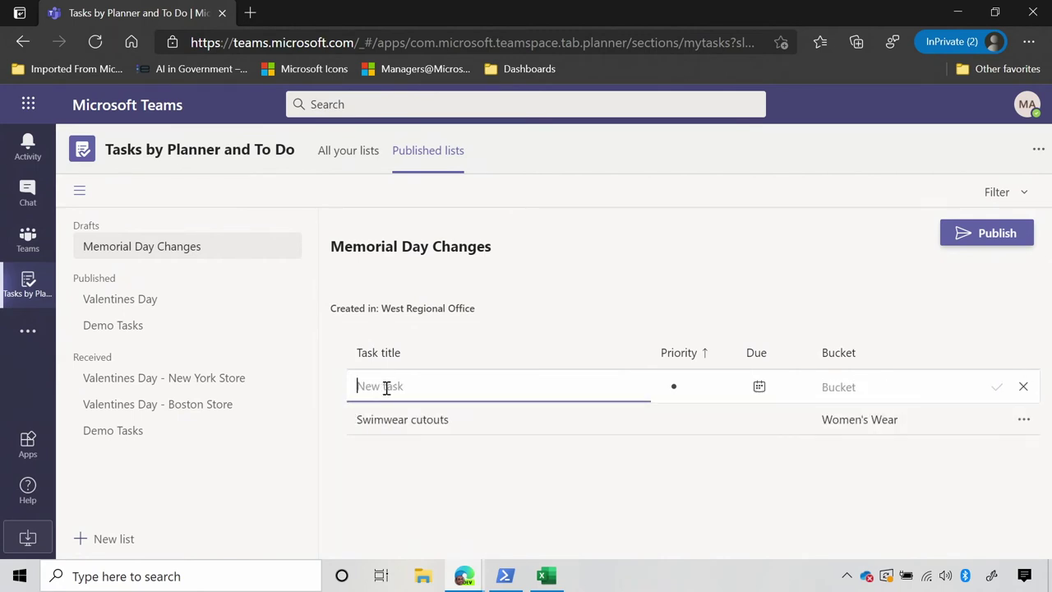
type("Central displays for tubing")
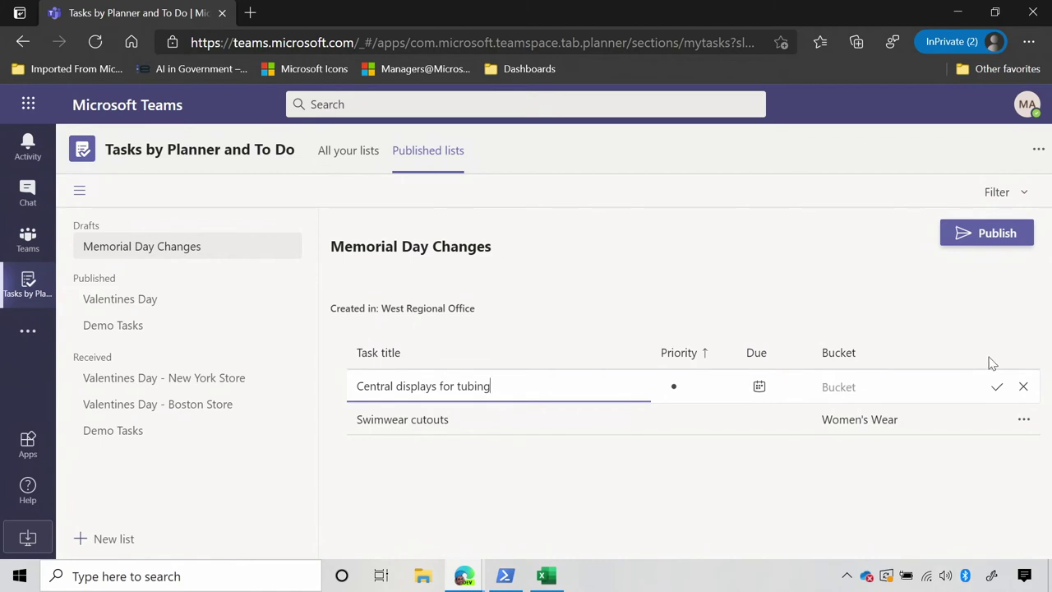
left_click(997, 387)
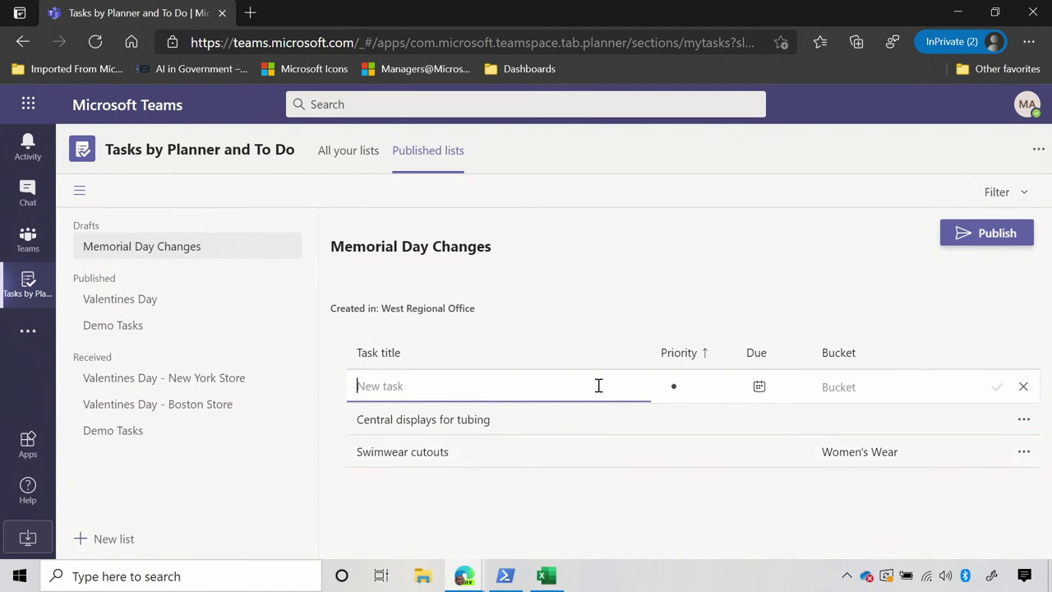
- Start publishing the list, expand West Regional Office, and try out selecting all its teams and filtering by the Foods department
left_click(964, 232)
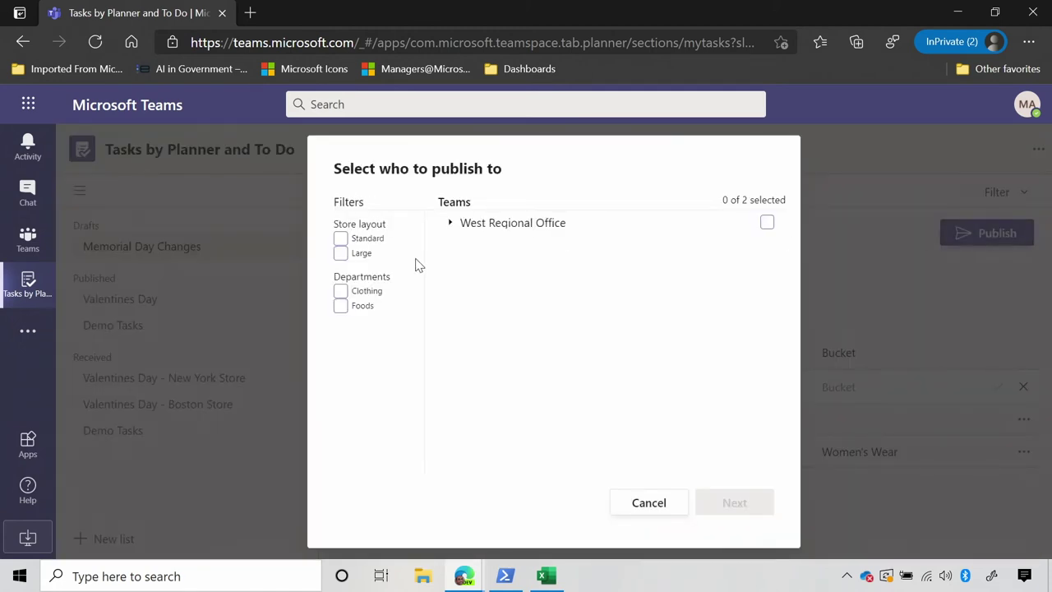
left_click(451, 223)
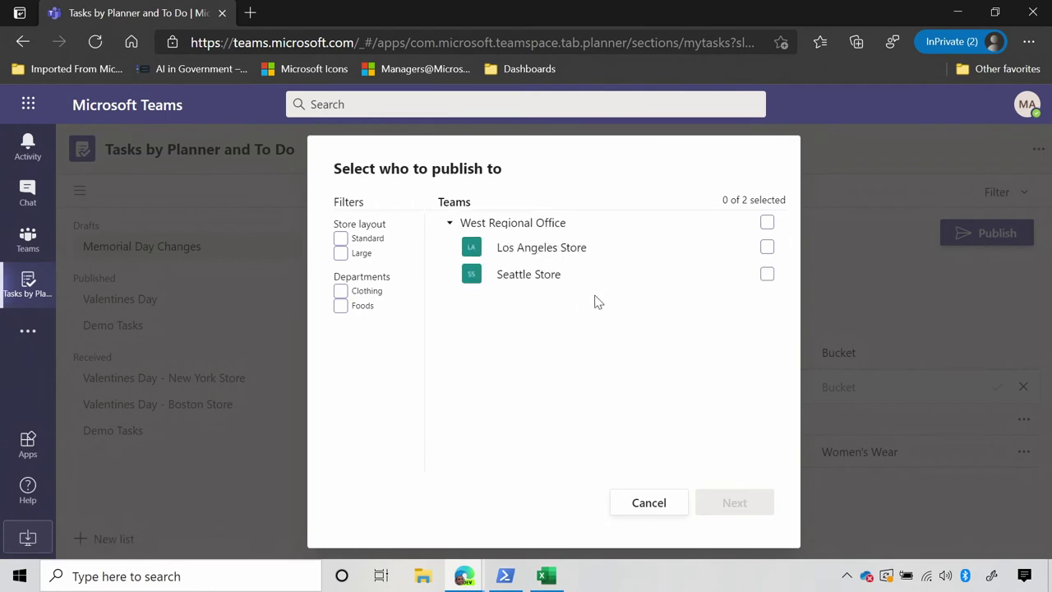
left_click(768, 223)
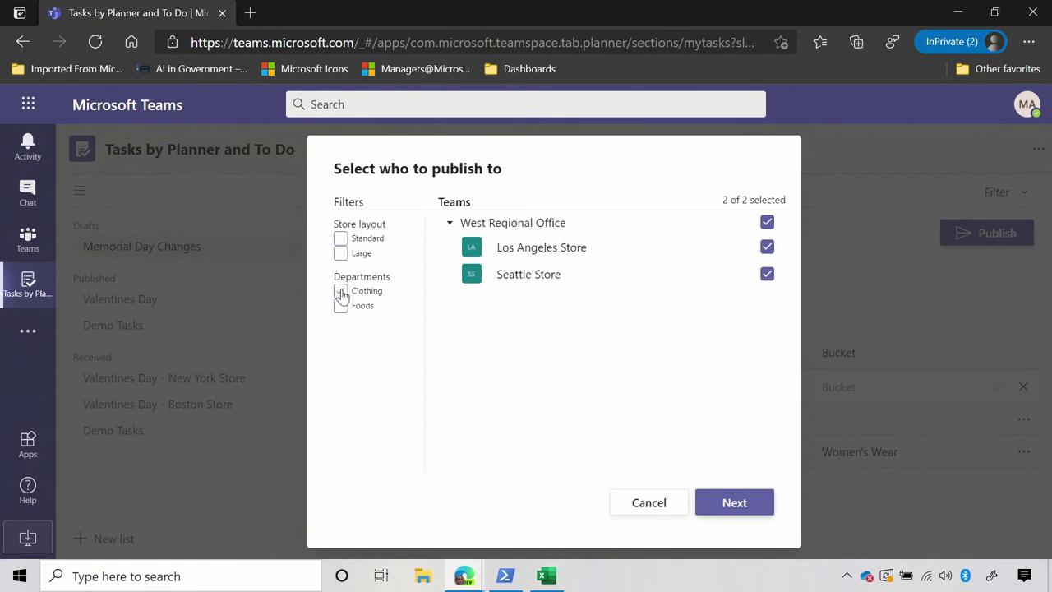
left_click(768, 222)
left_click(341, 306)
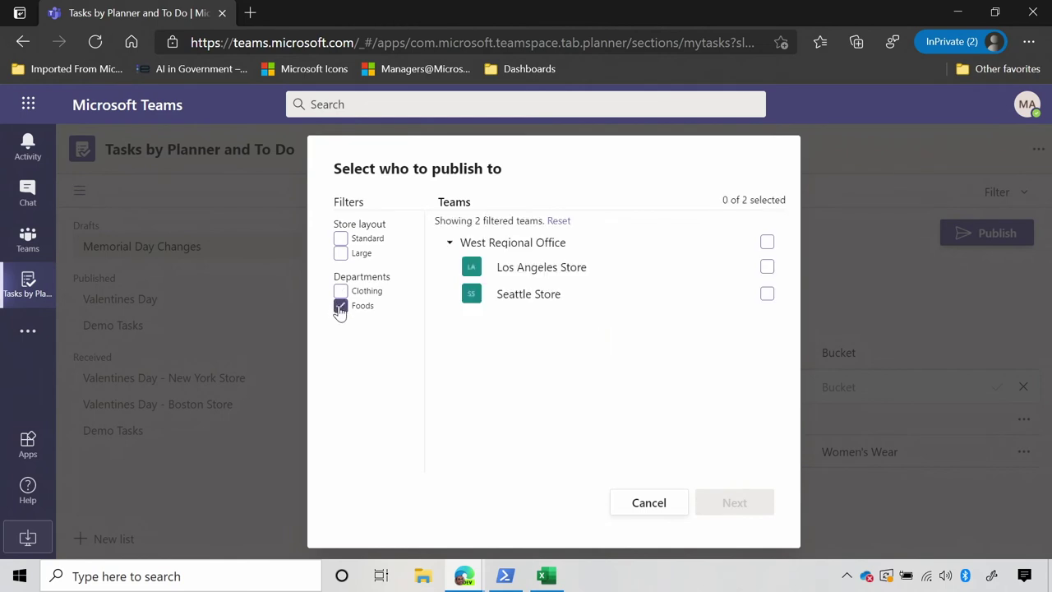
left_click(340, 306)
- Filter the recipient teams by the Clothing department and select Los Angeles Store and Seattle Store
left_click(341, 291)
left_click(340, 291)
left_click(341, 291)
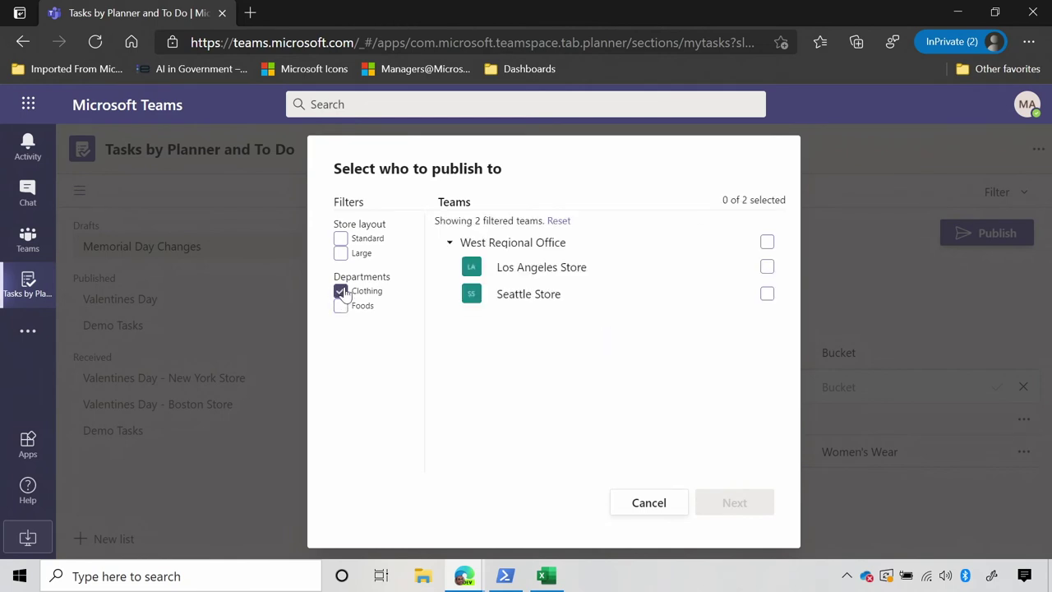
left_click(767, 267)
left_click(768, 293)
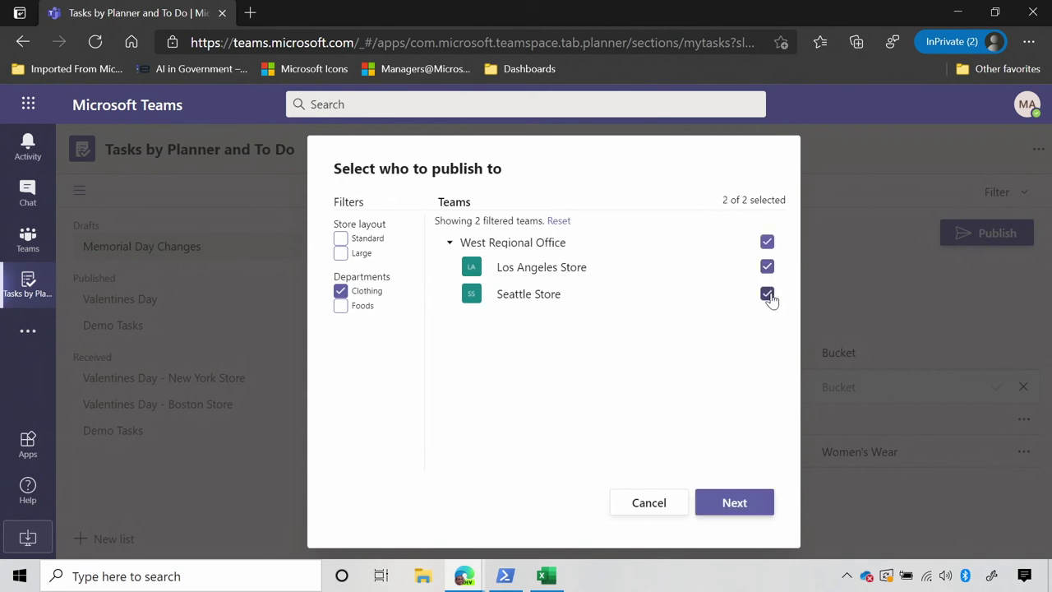
- Confirm the publishing summary and publish the Memorial Day Changes list to the selected teams
left_click(742, 503)
left_click(396, 256)
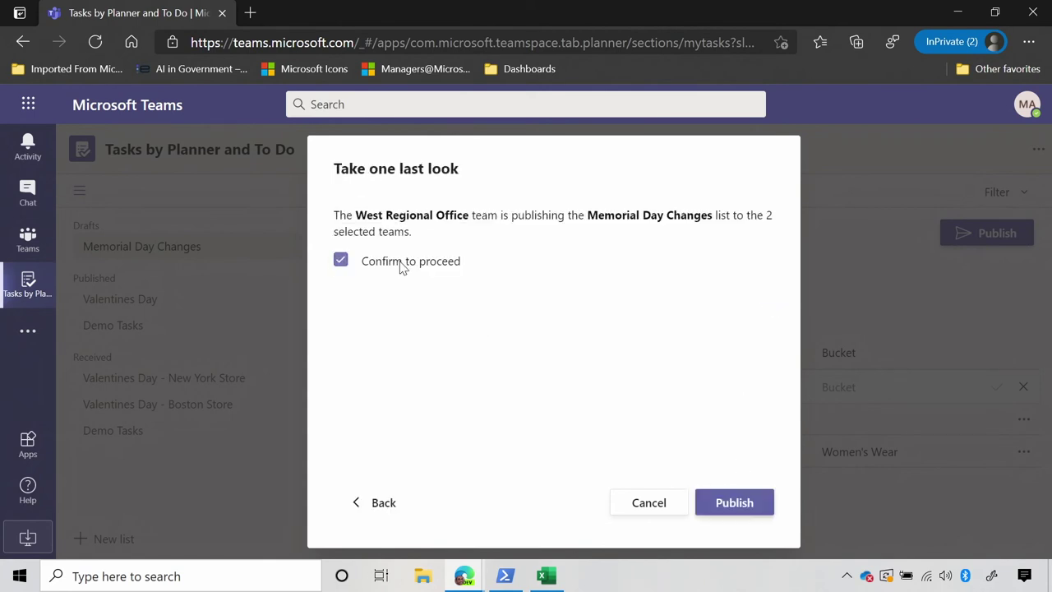
left_click(758, 502)
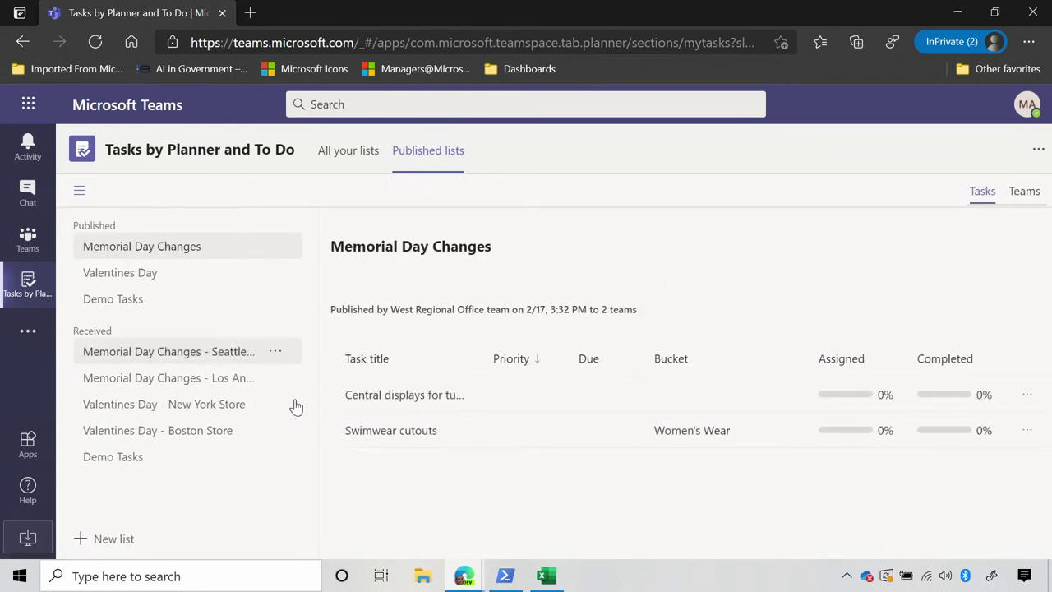
- Open the task board in Seattle Store's General channel and mark Swimwear cutouts as complete
left_click(28, 247)
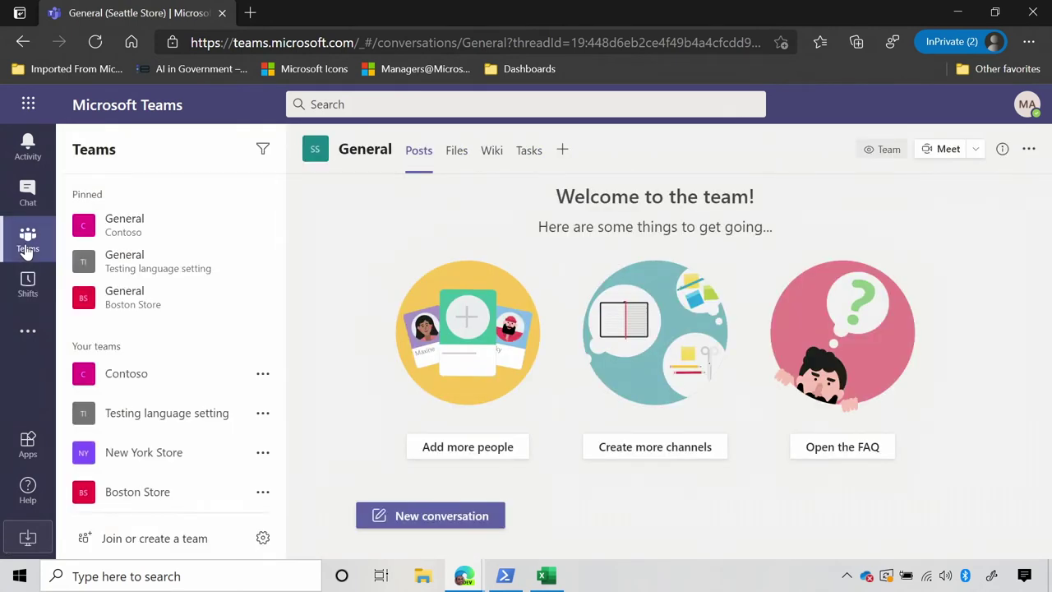
scroll(159, 478, "down", 3)
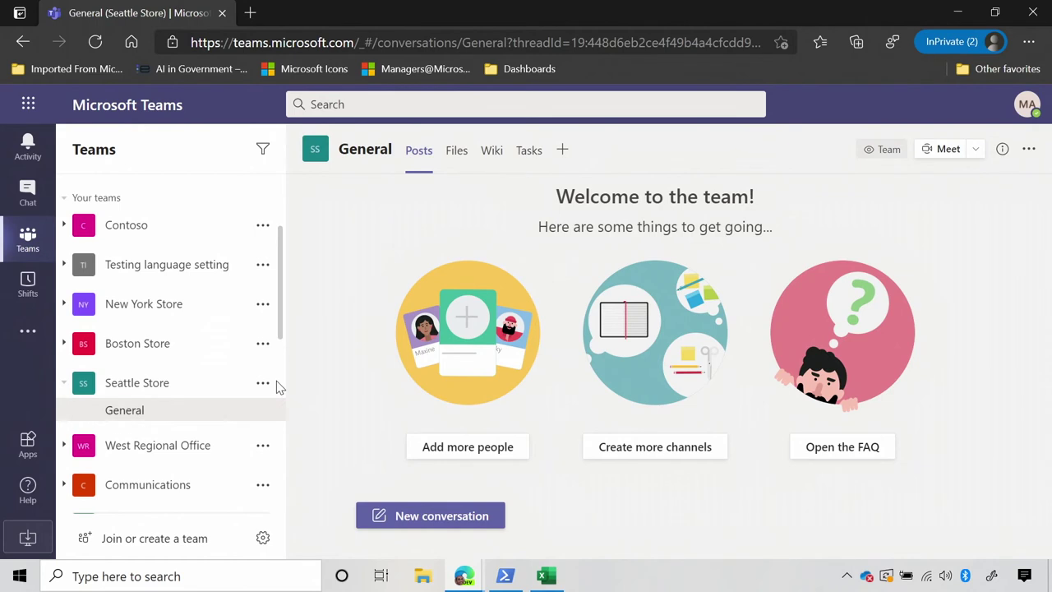
left_click(529, 153)
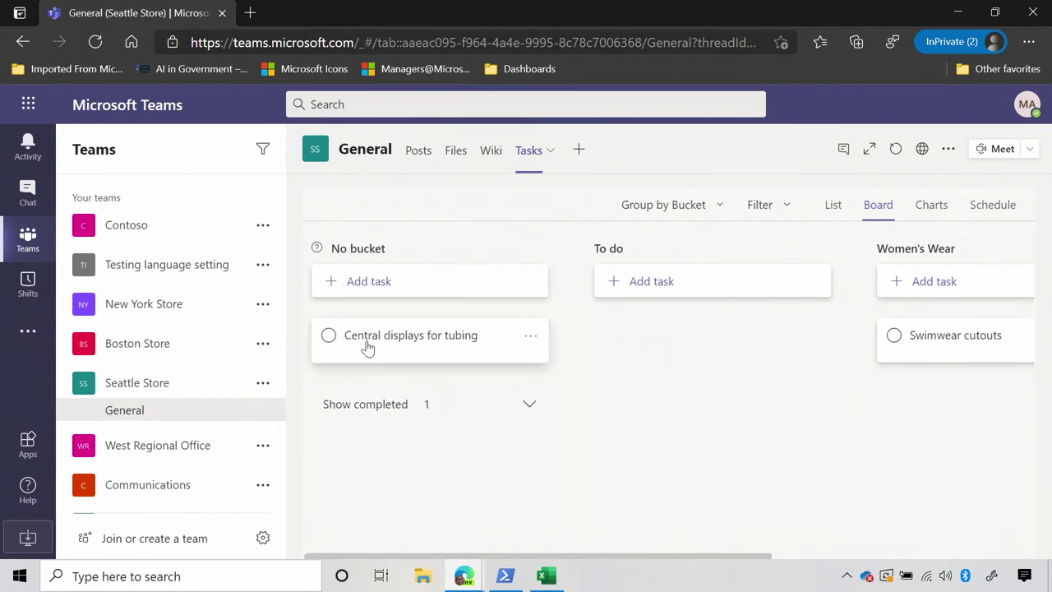
scroll(902, 381, "right", 1)
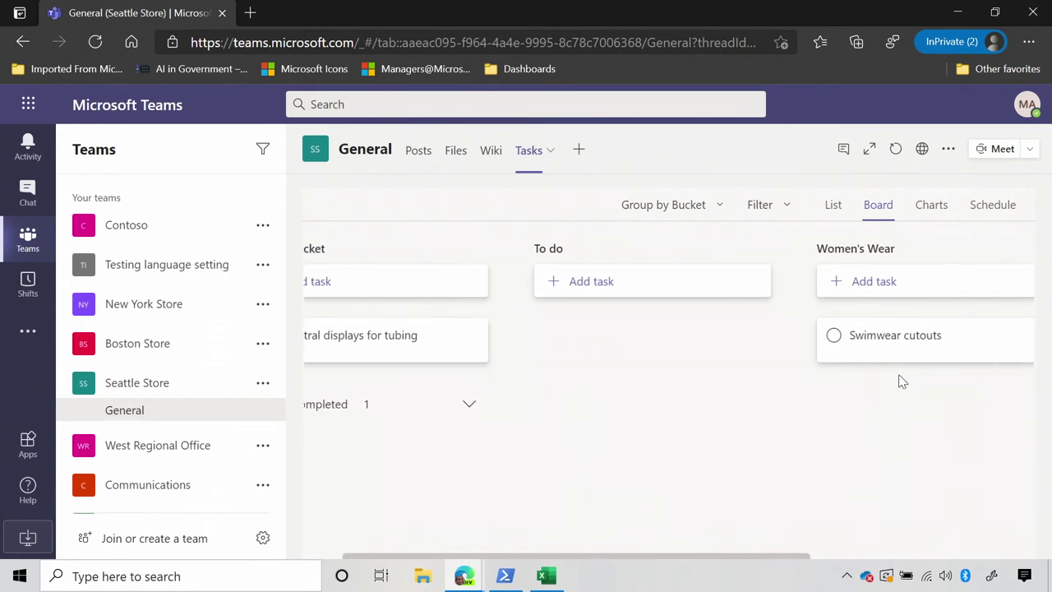
left_click(834, 338)
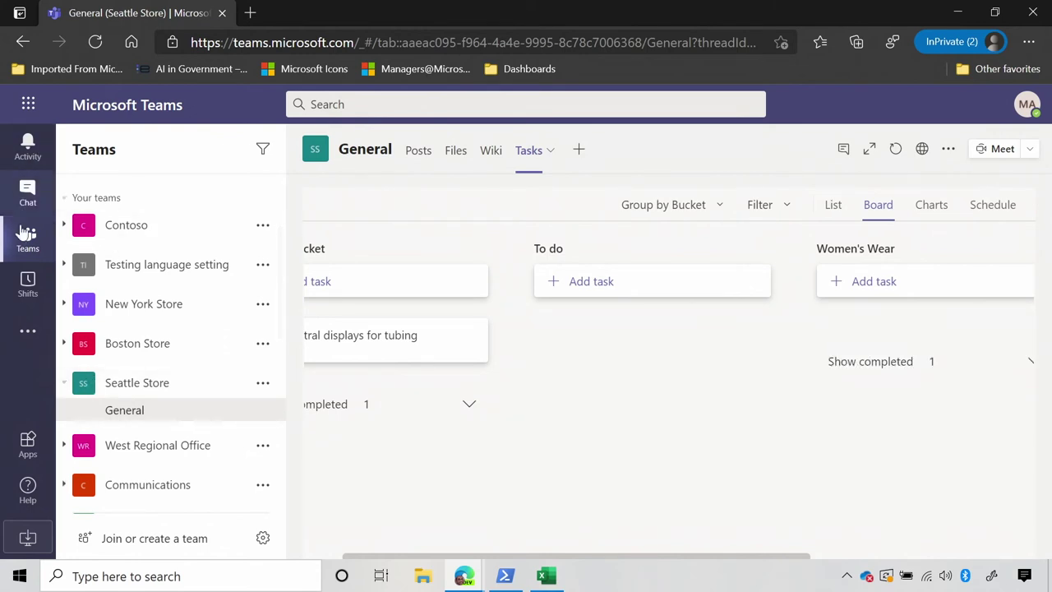
- Return to Tasks by Planner and To Do and view the per-team progress of Swimwear cutouts in Memorial Day Changes
left_click(28, 333)
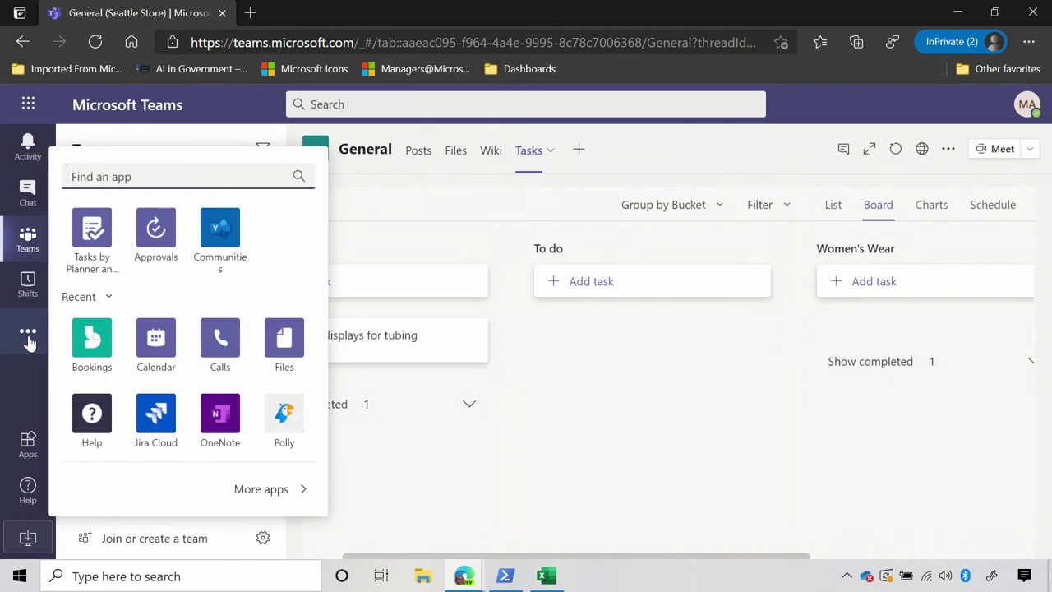
left_click(93, 233)
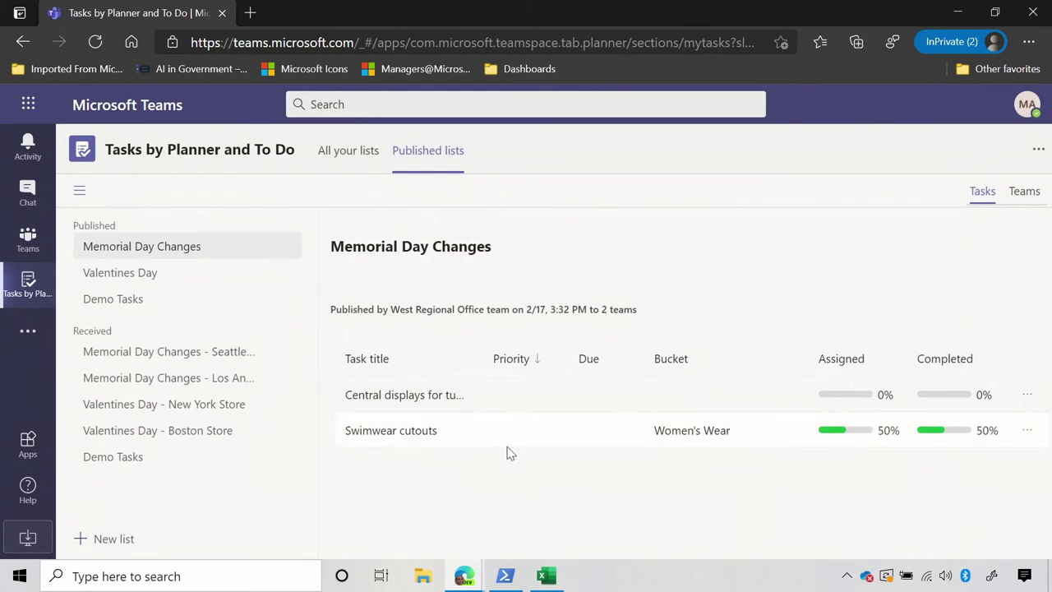
left_click(414, 436)
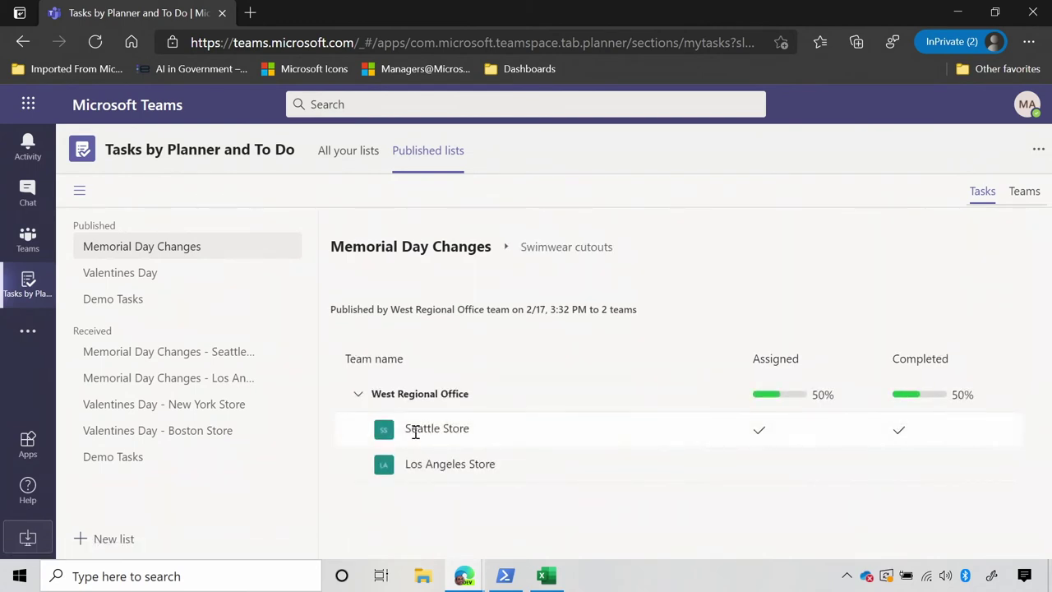